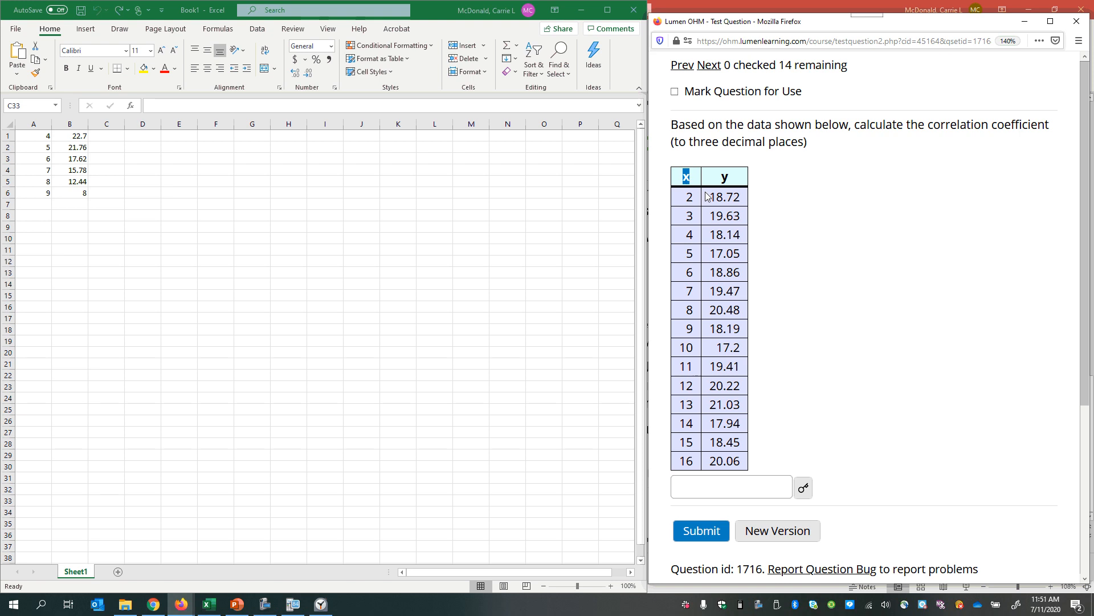
Step: Copy the full x and y data table, headings included, from the question page
right_click(732, 440)
click(757, 448)
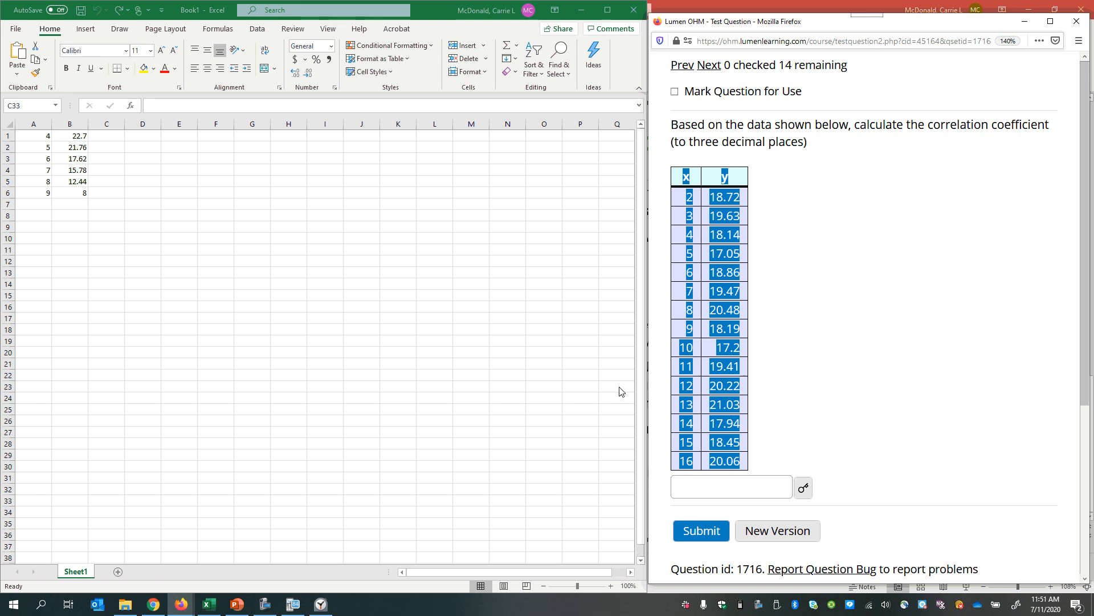
right_click(726, 253)
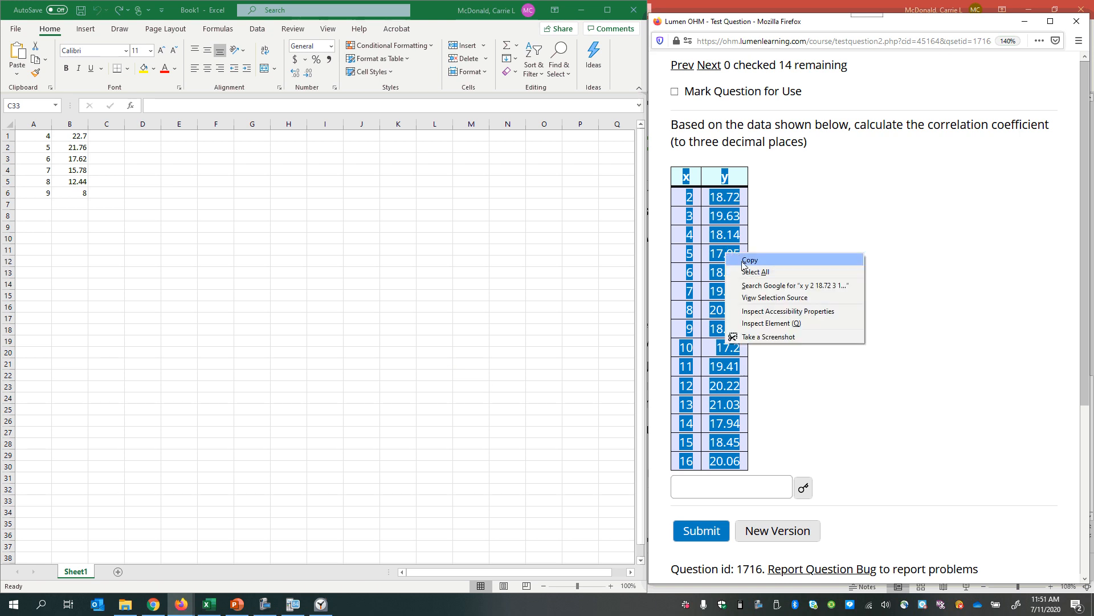
click(744, 261)
Step: Try pasting the copied table over the existing data in Sheet1 from cell A1, and undo the paste
click(20, 133)
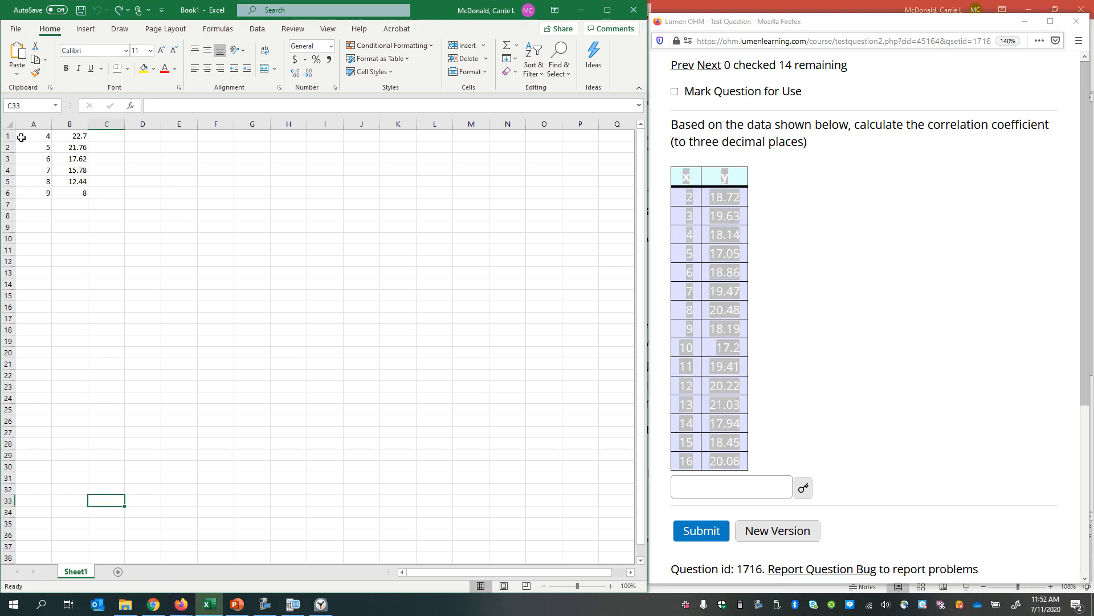
right_click(20, 137)
click(67, 200)
click(212, 479)
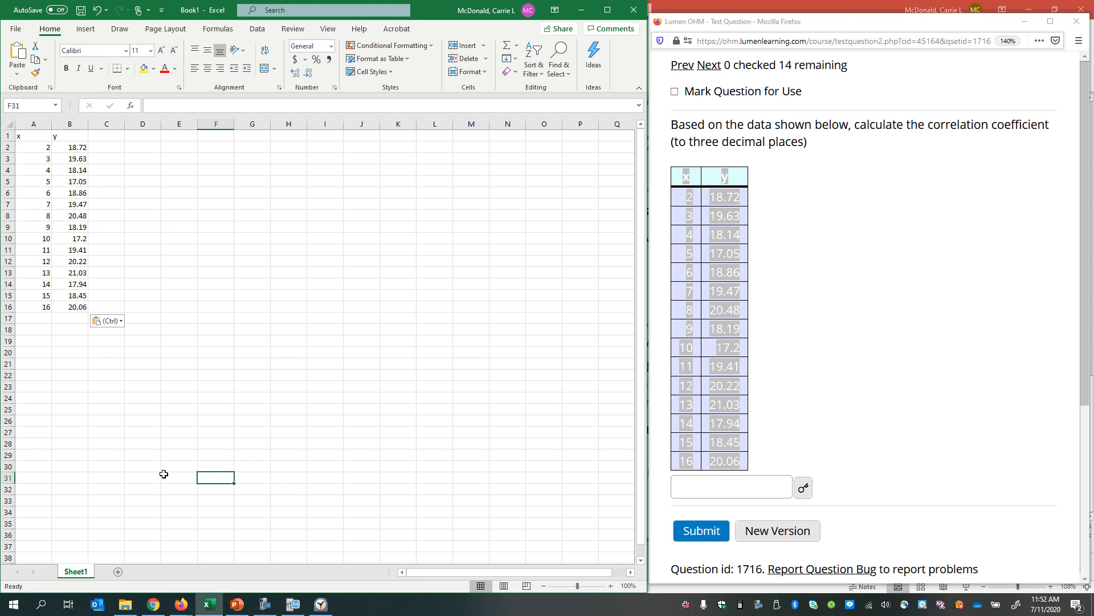
key(ctrl+z)
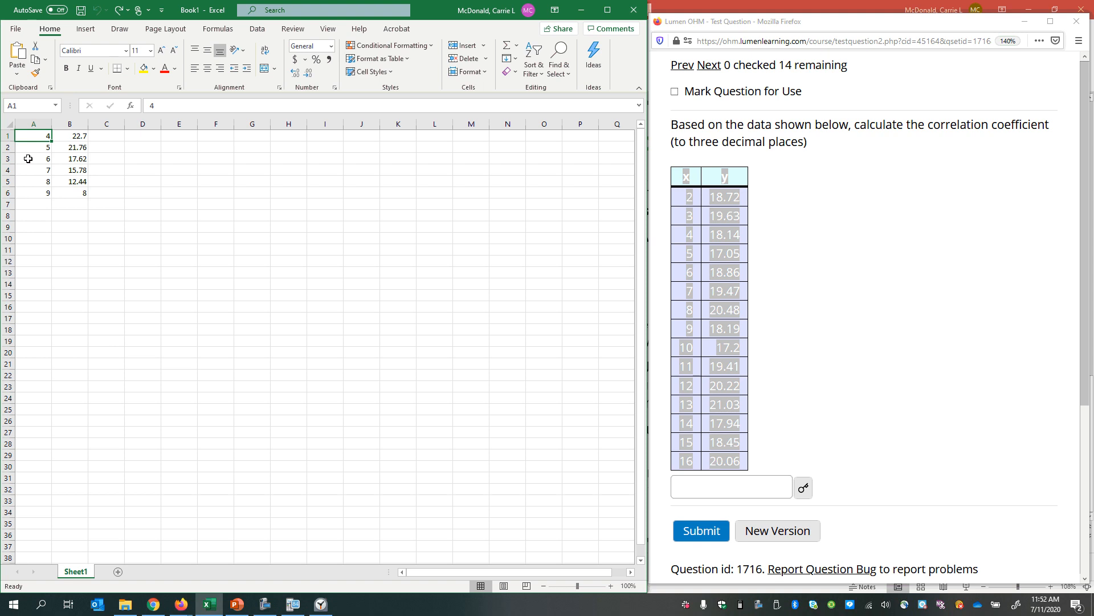
Step: Add a new worksheet to the Excel workbook and rename it 1716
click(118, 571)
right_click(117, 574)
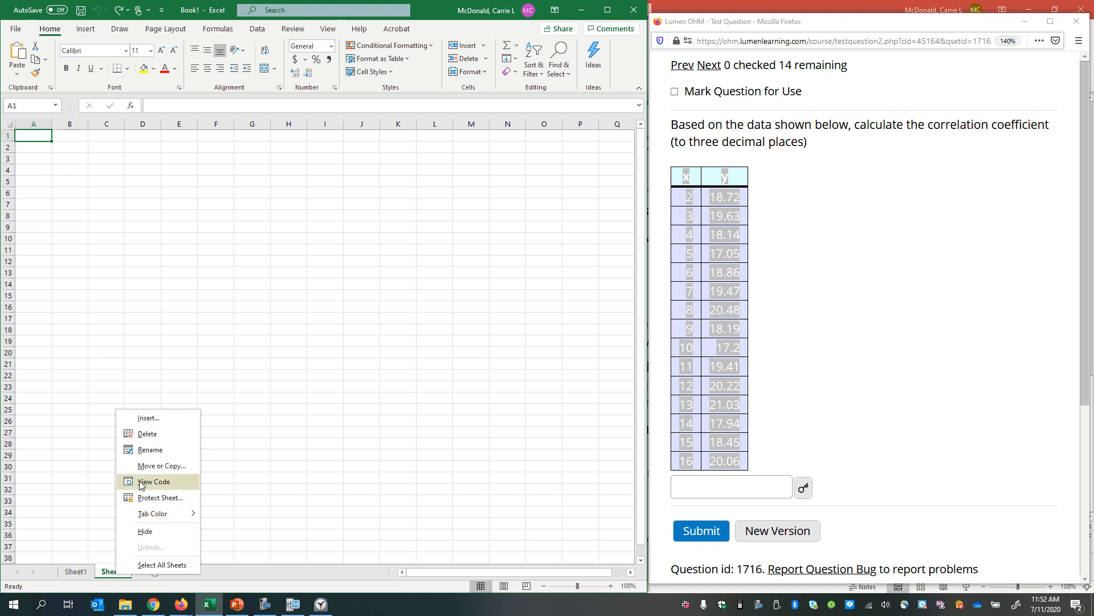
click(137, 450)
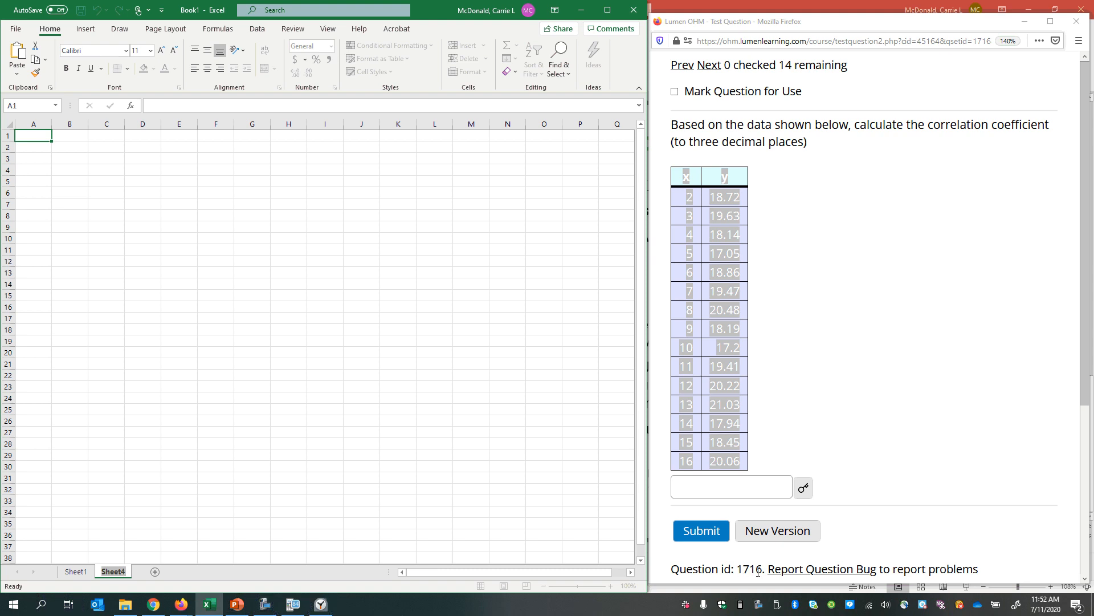
text(1716)
click(410, 478)
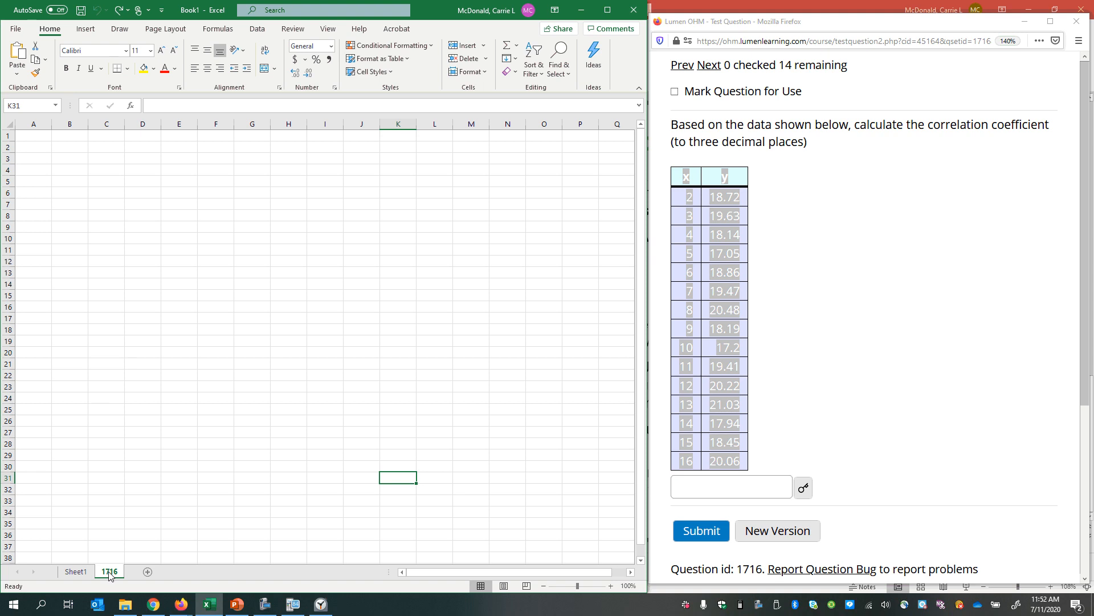
Step: Paste the copied x and y table into sheet 1716 starting at cell A1, matching the destination formatting
click(32, 134)
right_click(32, 135)
click(80, 195)
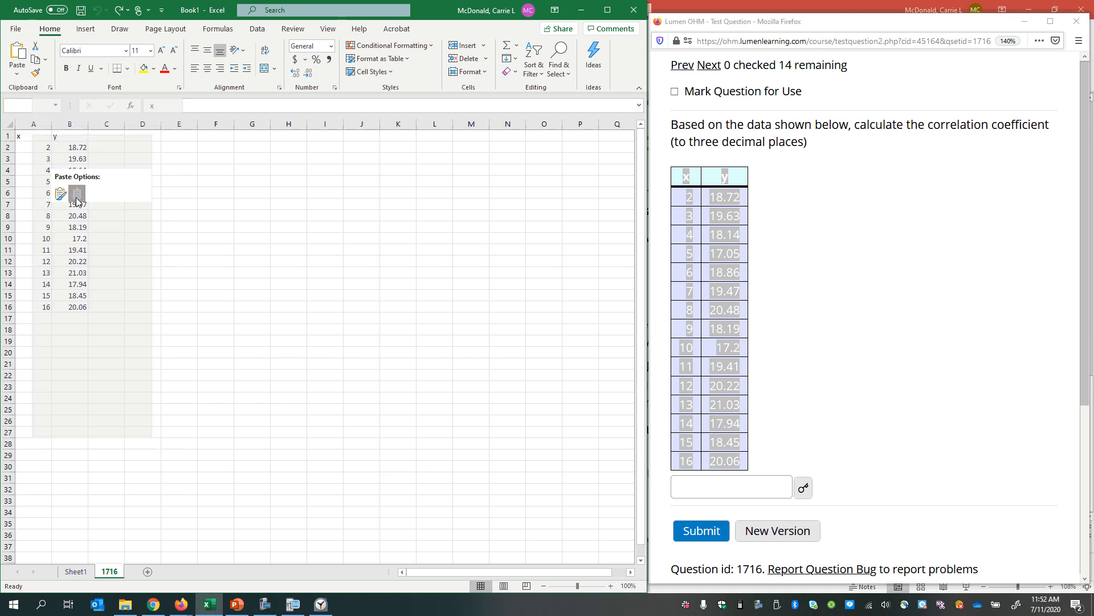
click(169, 435)
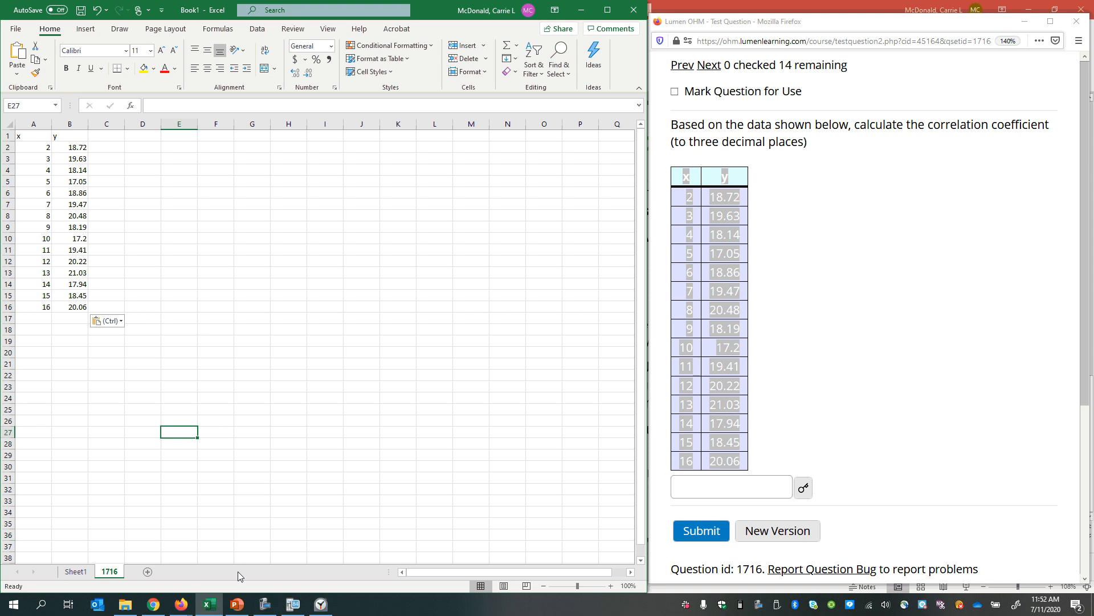
Step: Switch to the TI-SmartView calculator, quit to its home screen and open the statistics list editor
click(293, 604)
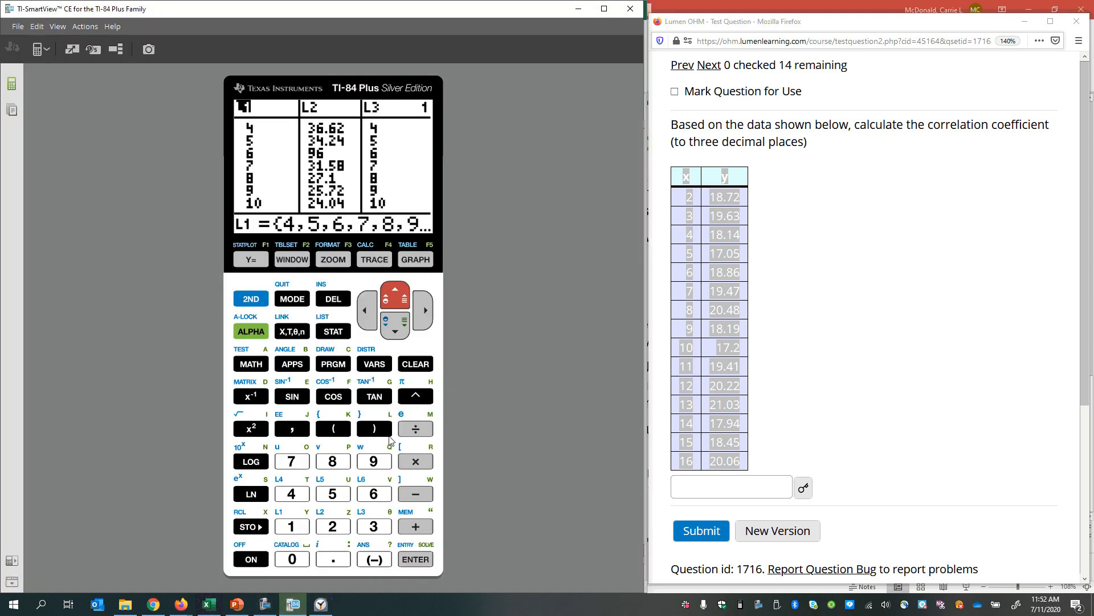
click(249, 301)
click(280, 301)
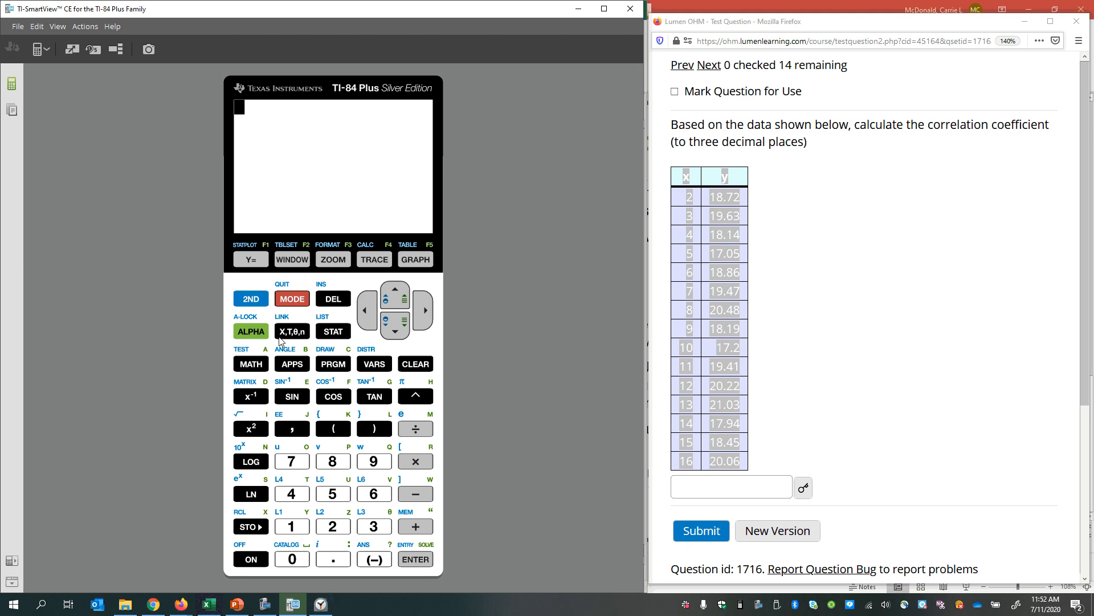
click(333, 333)
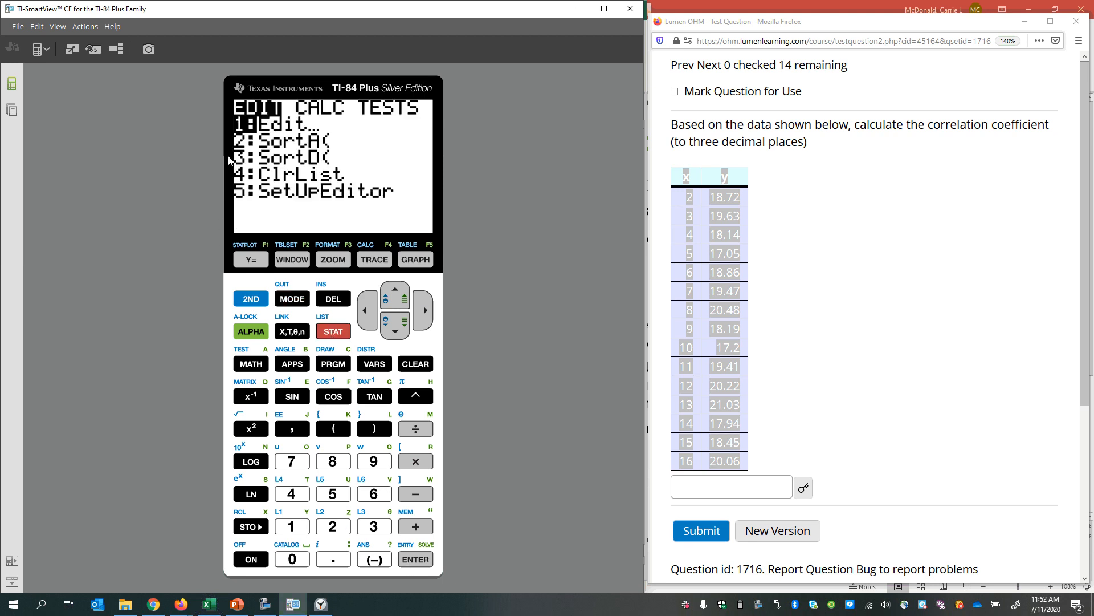
click(422, 556)
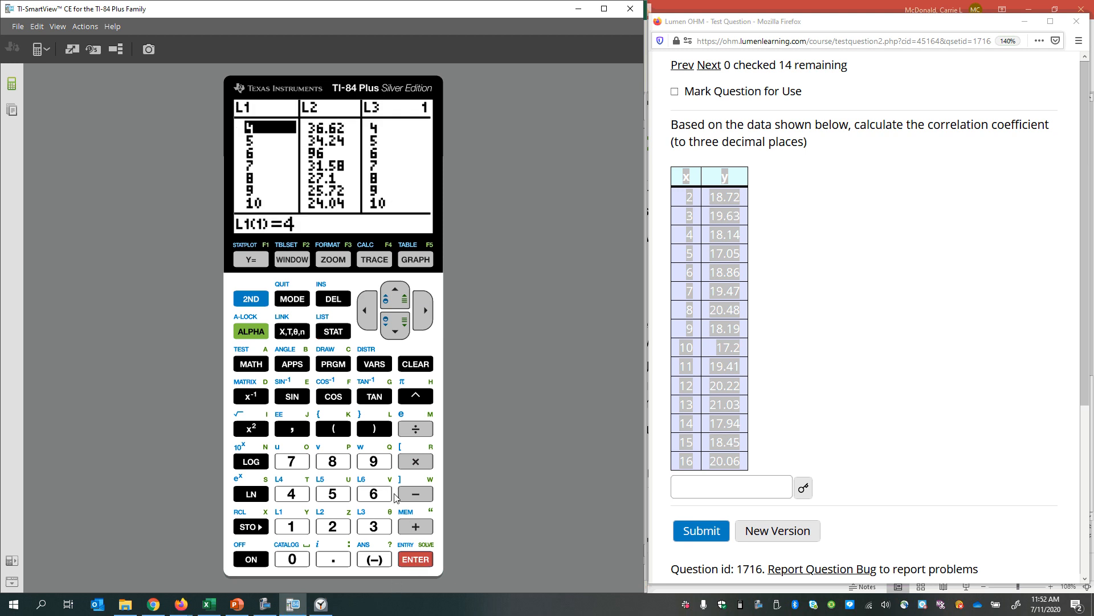
Step: Look through the contents of lists L1 to L6 in the list editor and return to the L1 heading
click(399, 298)
click(425, 312)
click(426, 313)
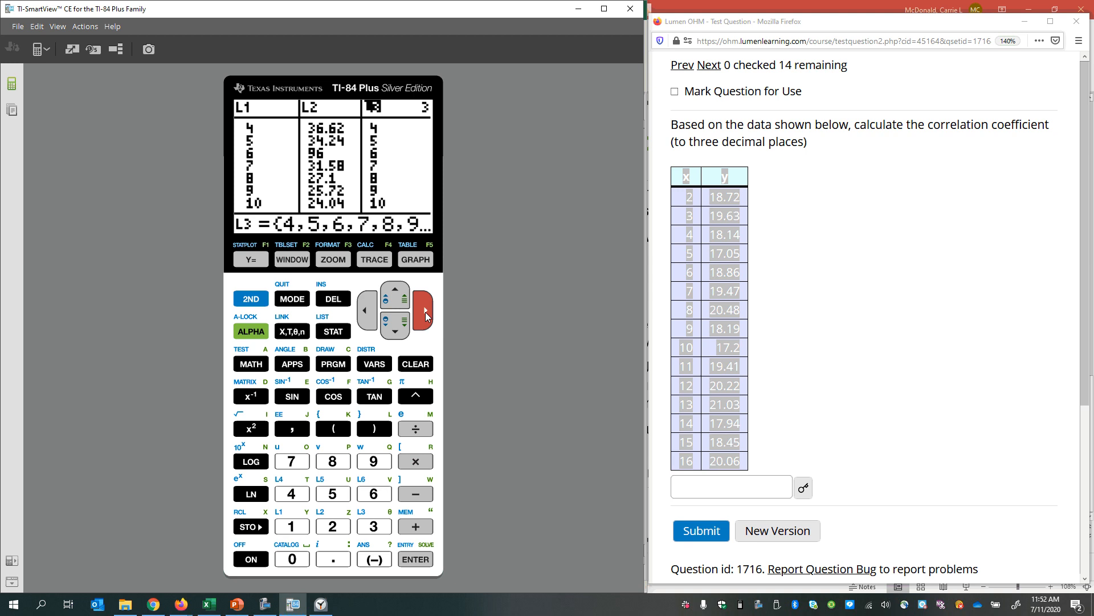
click(425, 313)
click(425, 312)
click(425, 313)
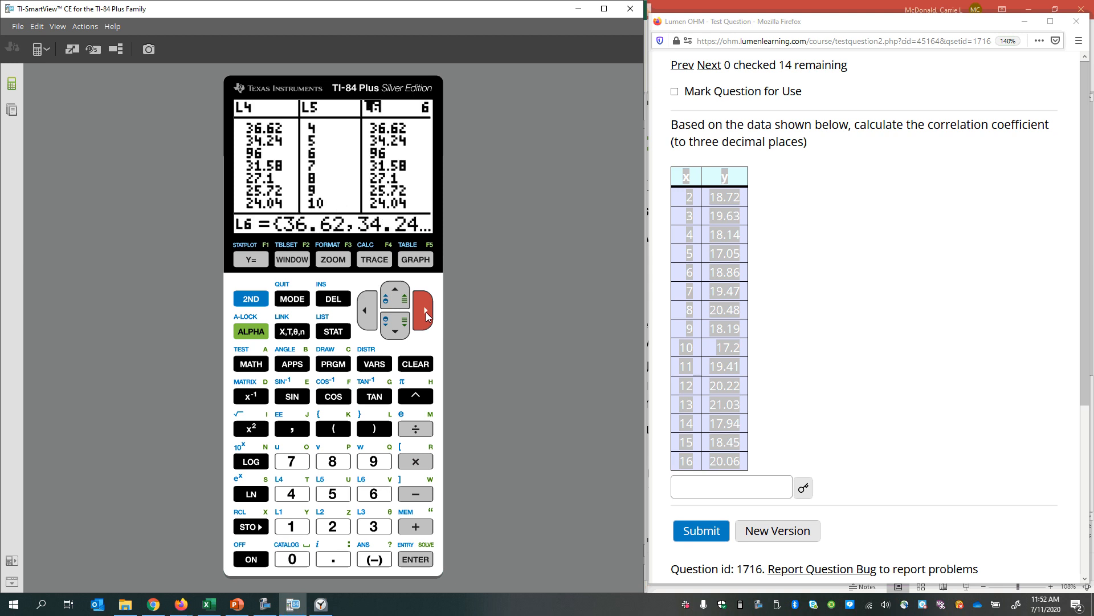
click(425, 313)
click(366, 325)
click(365, 324)
click(364, 324)
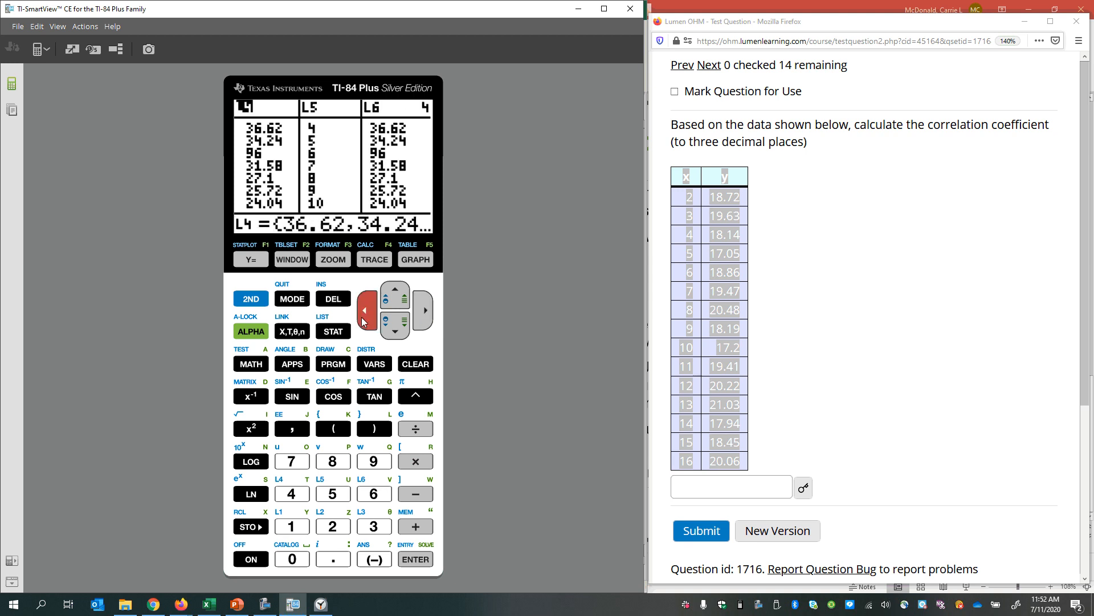
click(364, 322)
click(363, 323)
click(363, 321)
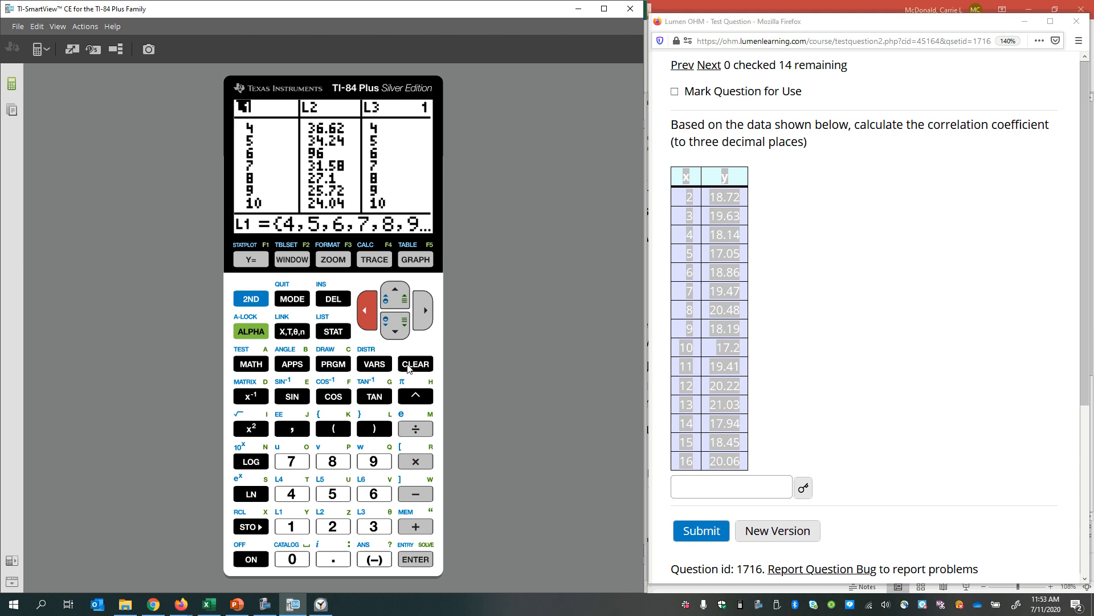
Step: Clear all entries from lists L1 and L2 and return to the first entry of L1
click(408, 365)
key(Return)
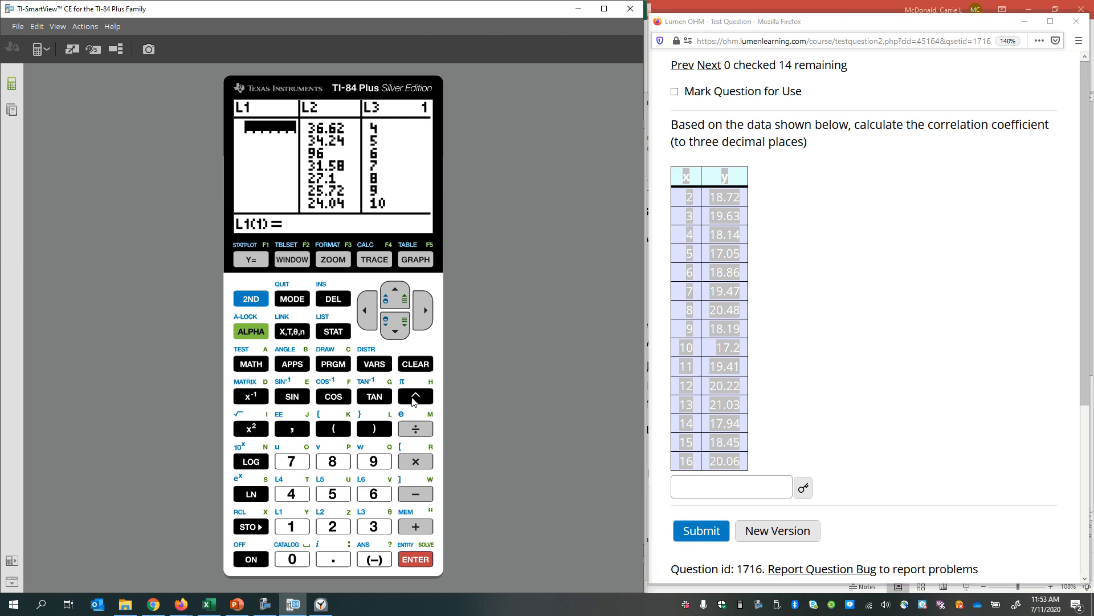
key(Up)
key(Right)
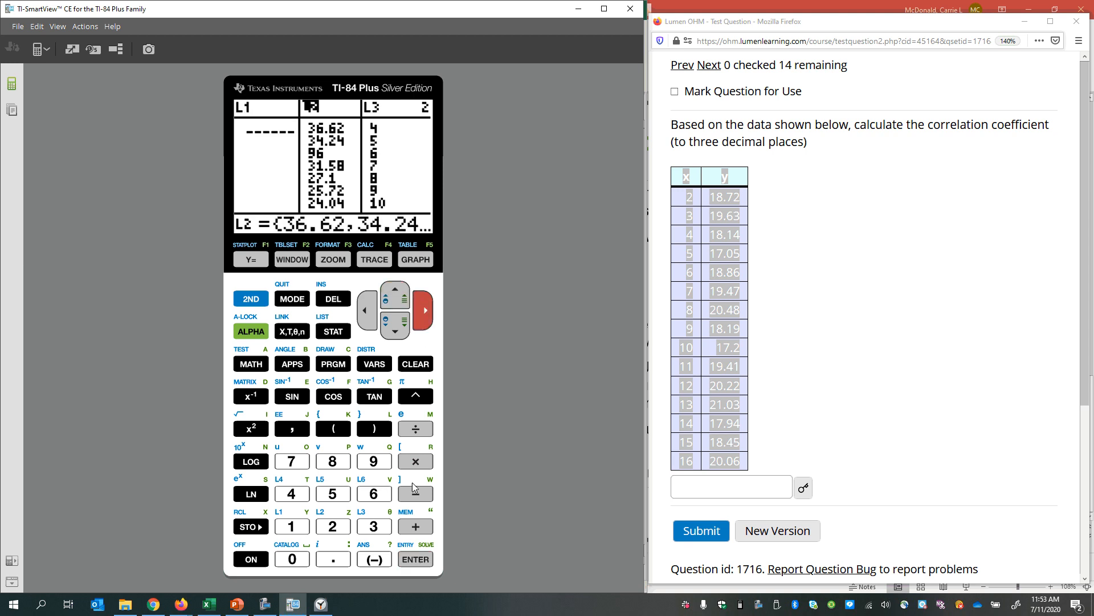
click(415, 363)
click(420, 558)
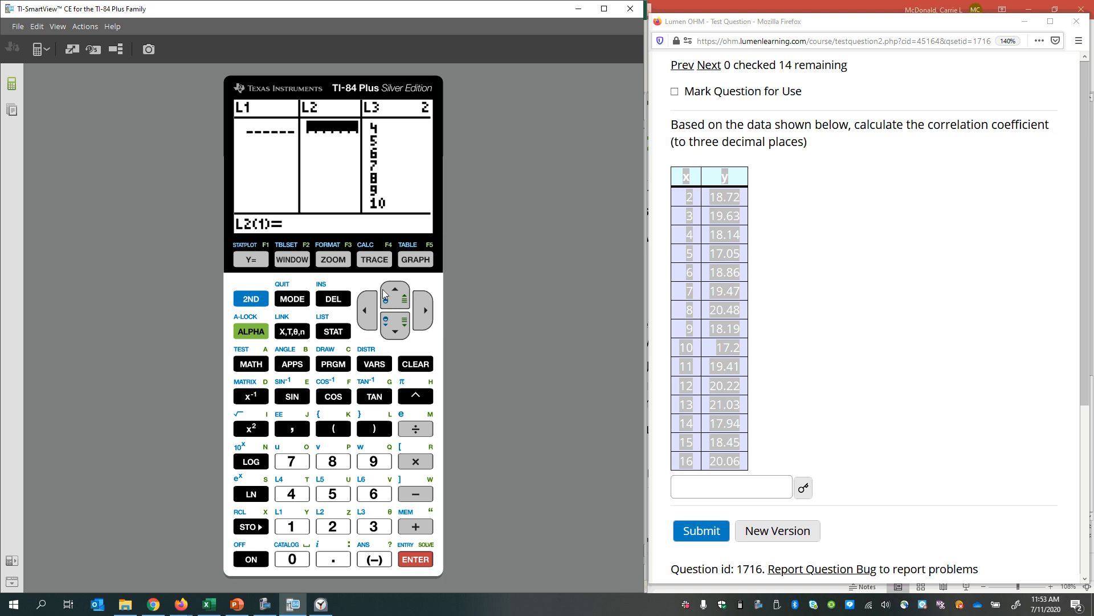
click(370, 311)
Step: Bring up the Alarms & Clock stopwatch, move it clear of the data table and start it
click(691, 230)
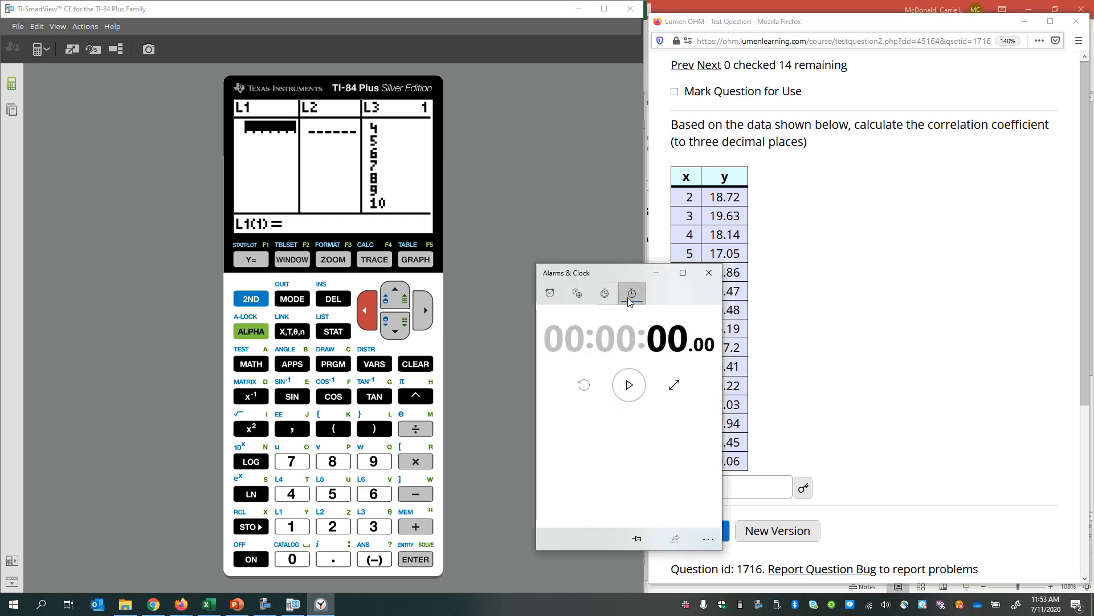
drag(632, 286, 965, 329)
click(963, 429)
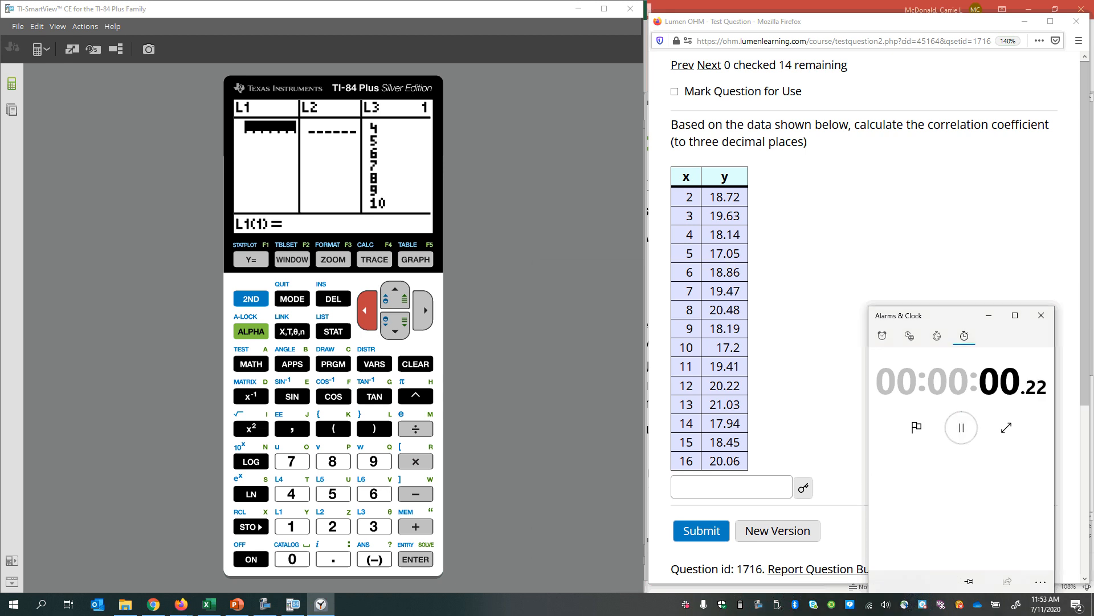
Step: Enter the x values 2 through 16 in order into list L1 of the calculator
click(259, 224)
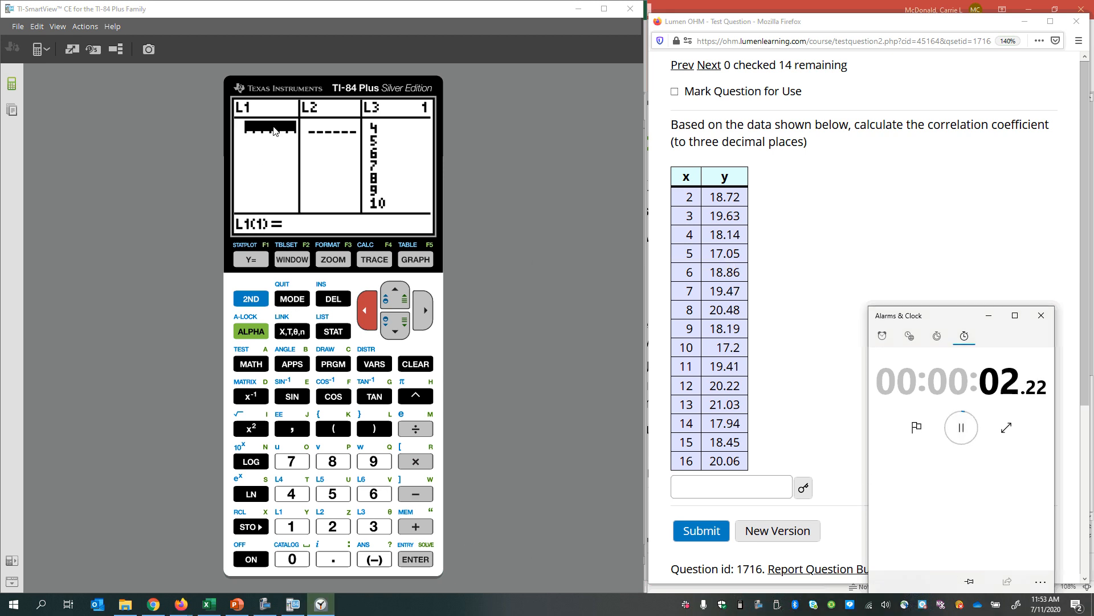
text(2)
key(Return)
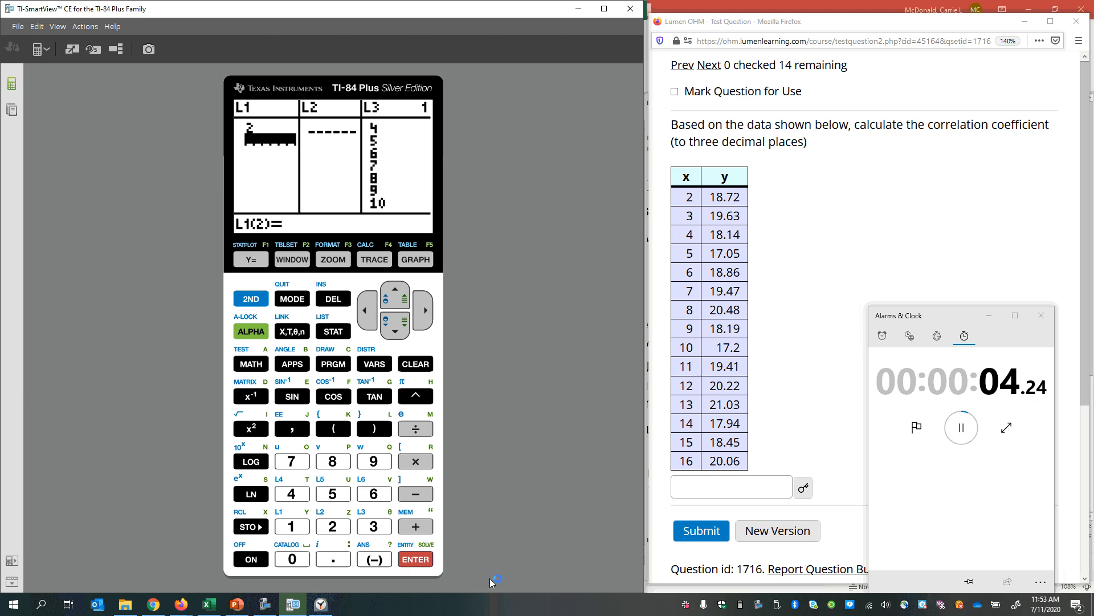
text(3)
key(Return)
text(4)
key(Return)
text(5)
key(Return)
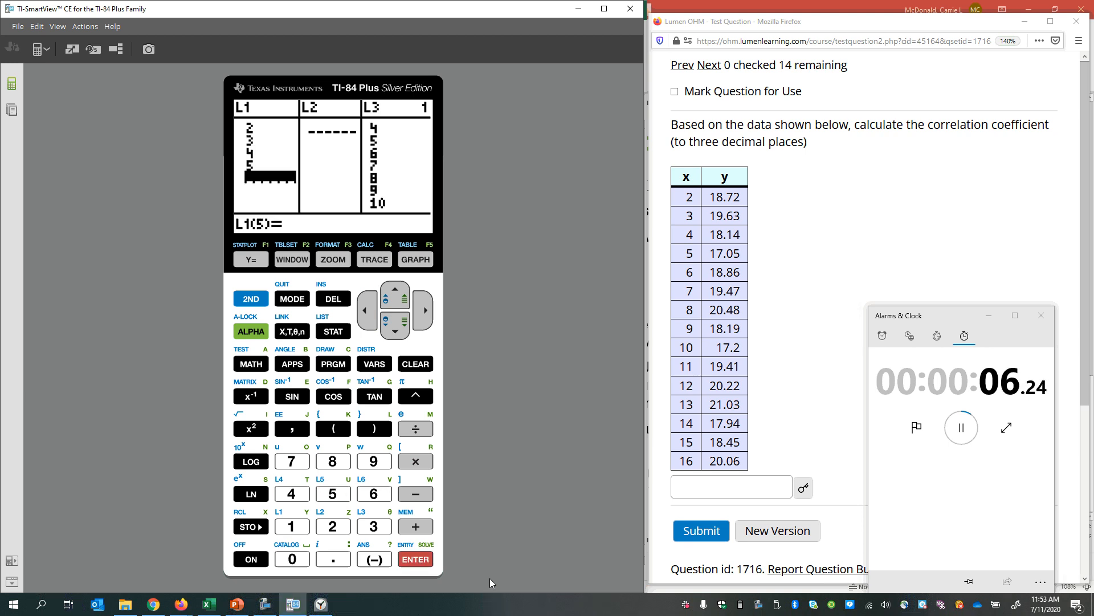
text(6)
key(Return)
text(7)
key(Return)
text(8)
key(Return)
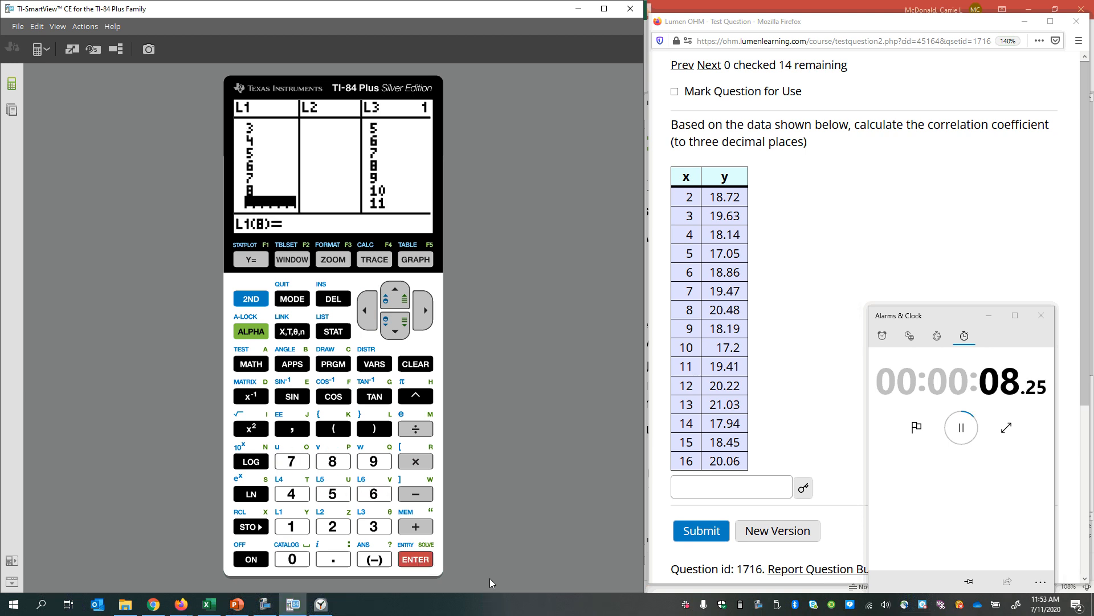
text(9)
key(Return)
text(10)
key(Return)
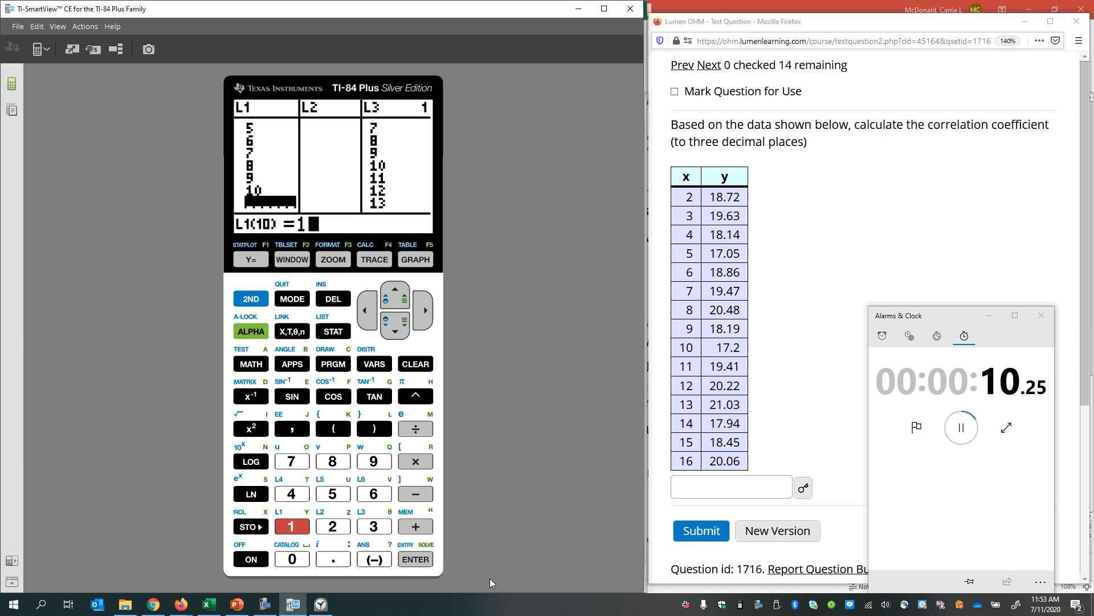
text(11)
key(Return)
text(12)
key(Return)
text(13)
key(Return)
text(14)
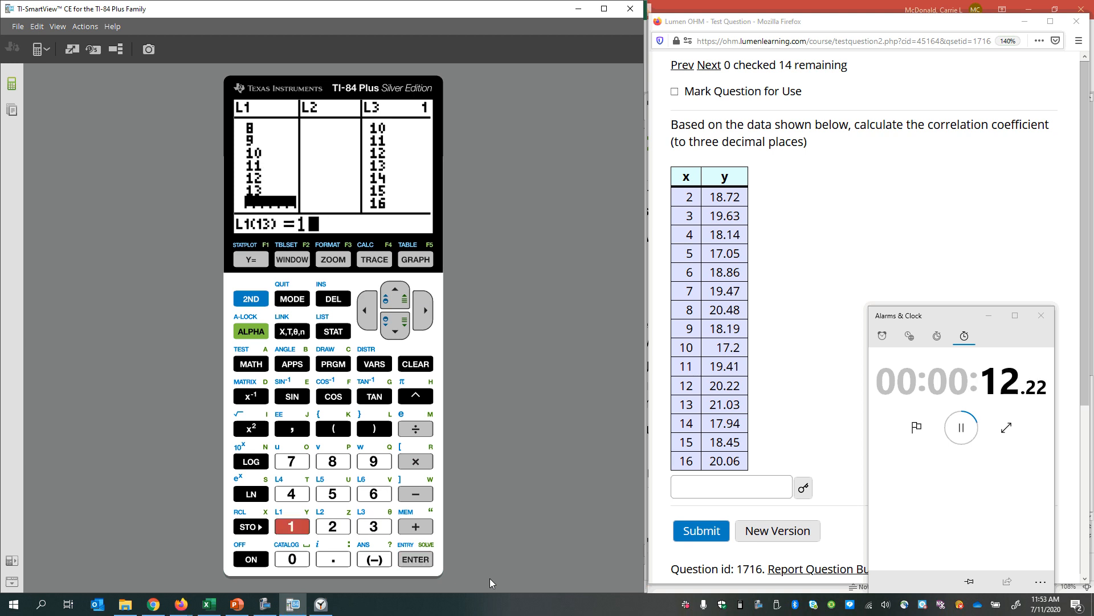
key(Return)
text(15)
key(Return)
text(16)
key(Return)
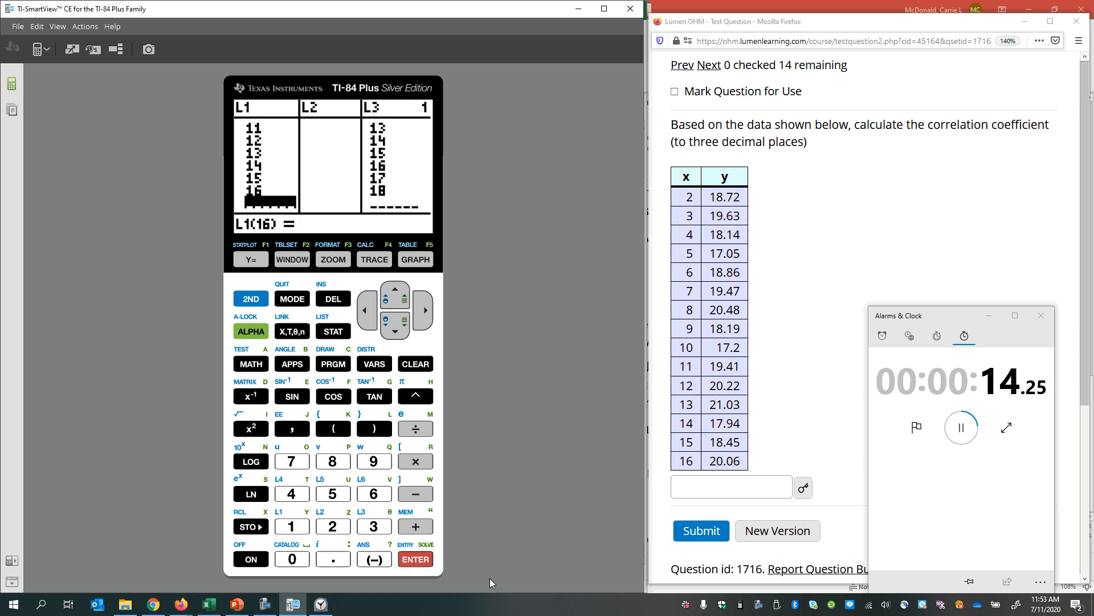
Step: Enter 18.72, 19.63, 18.14, 17.05, 18.86, 19.47 and 20.48 as the first seven entries of list L2
key(Right)
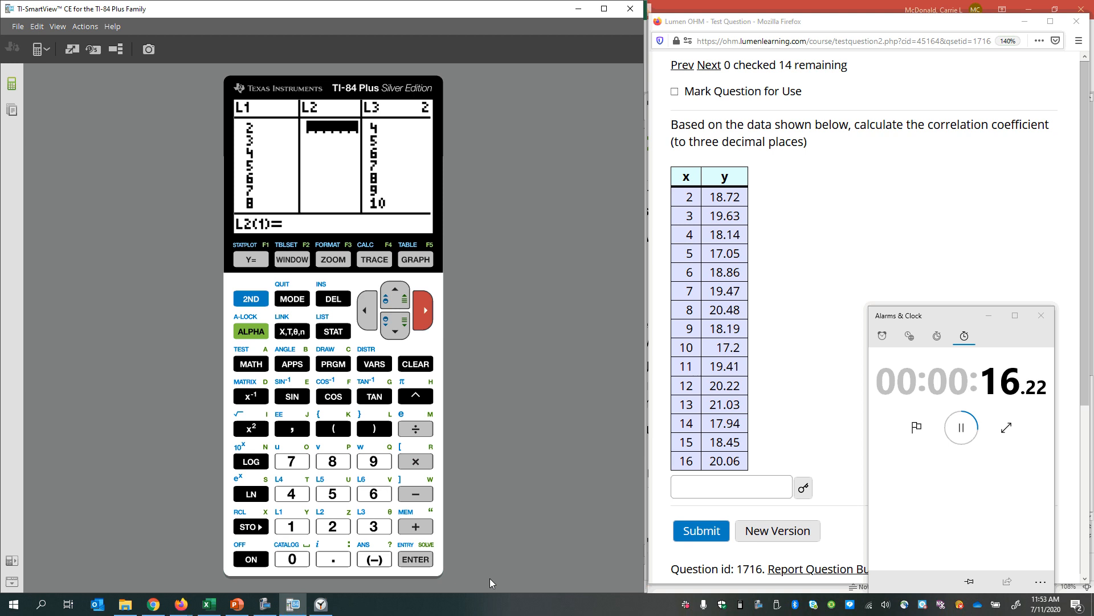
text(18.72)
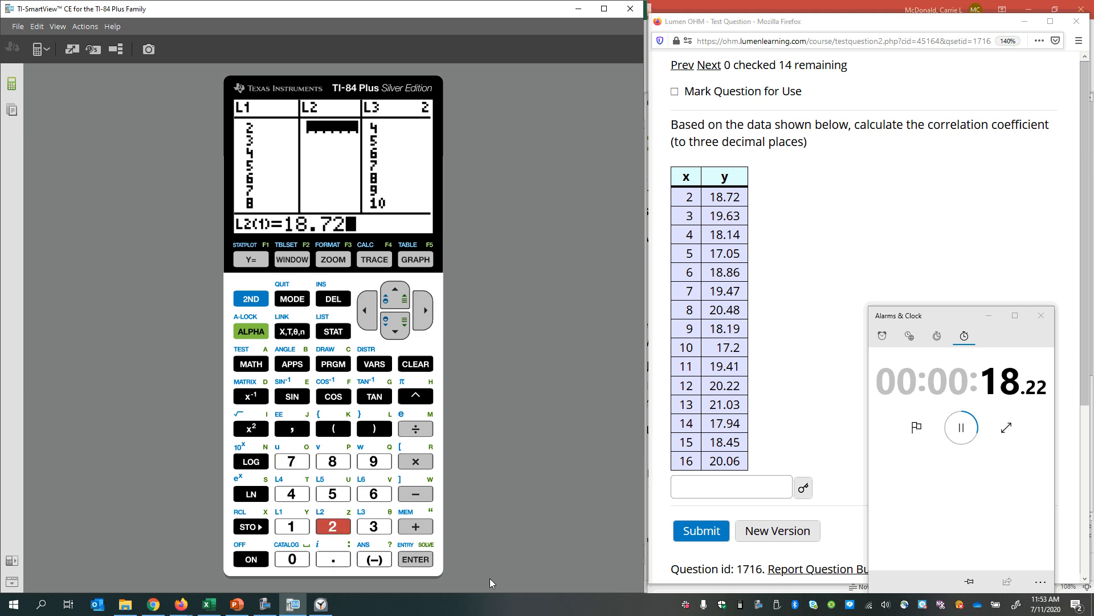
key(Return)
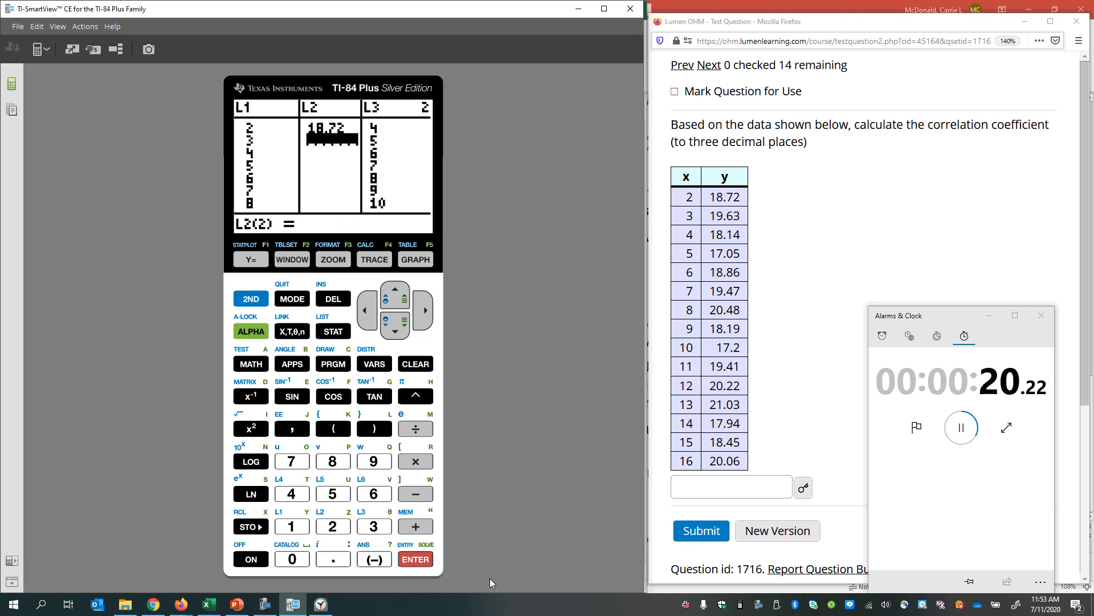
text(19.63)
key(Return)
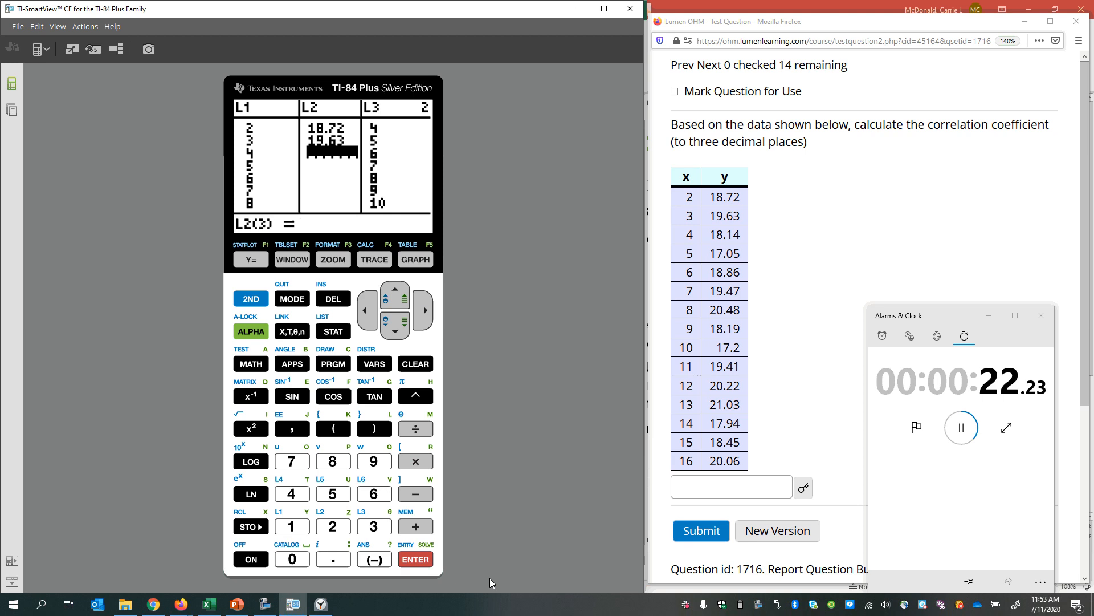
text(18.14)
key(Return)
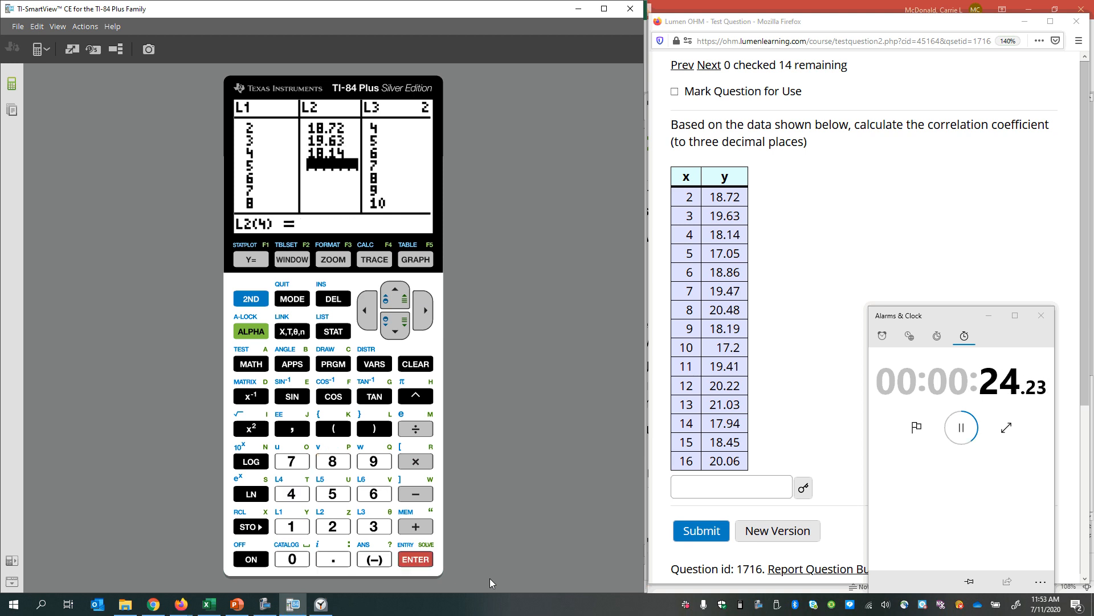
text(17.05)
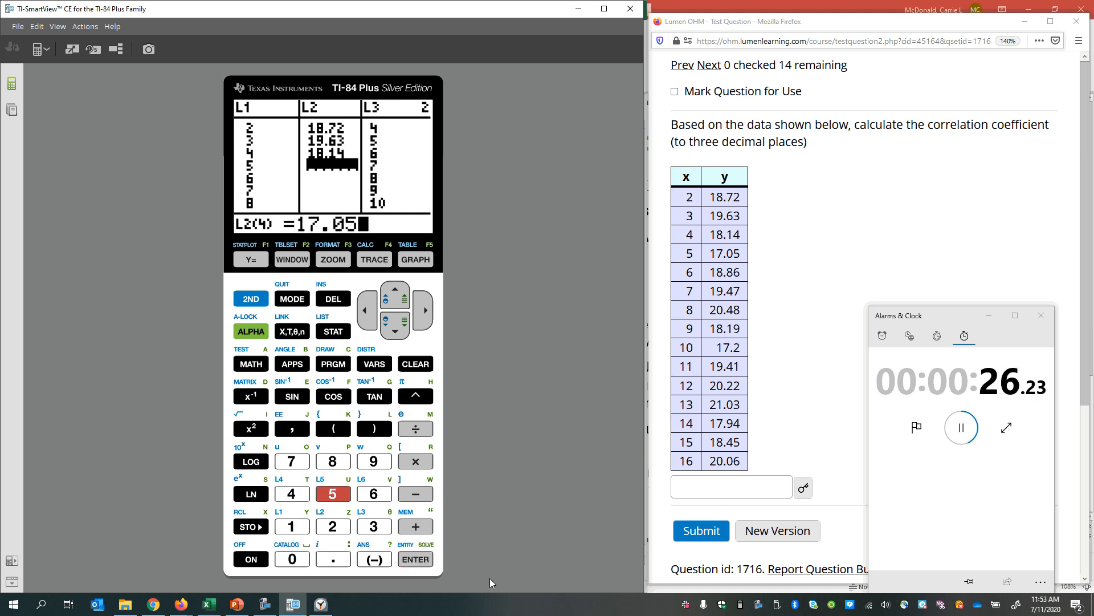
key(Return)
text(18.86)
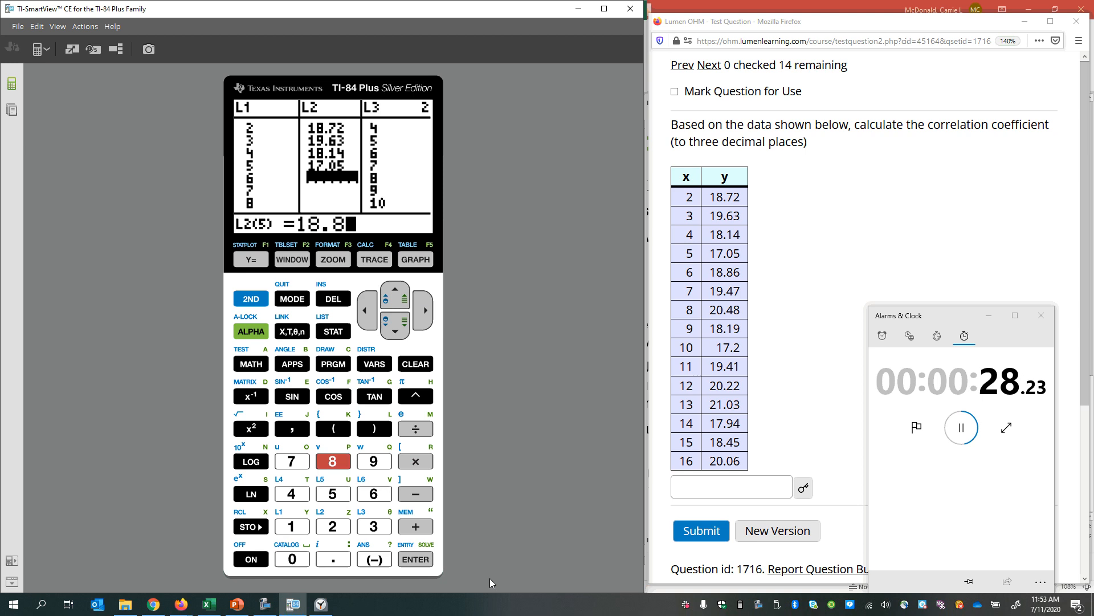
key(Return)
text(19.47)
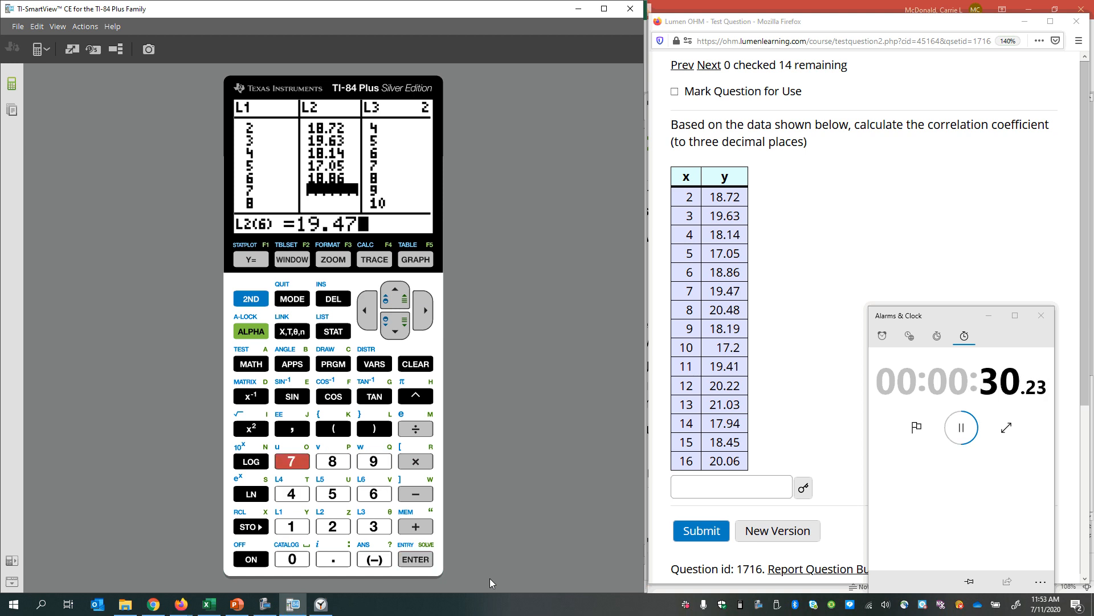
key(Return)
text(20.4)
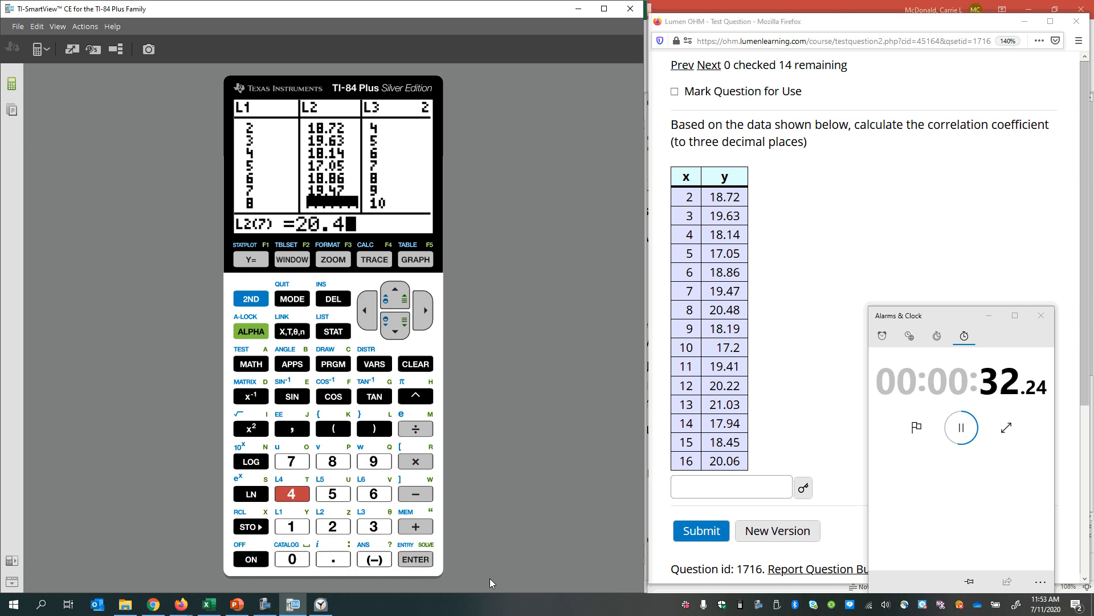
text(8)
key(Return)
Step: Enter 18.19, 17.2, 19.41, 2.22, 21.03, 17.94, 18.45 and 20.16 as the eighth to fifteenth entries of list L2
text(18.19)
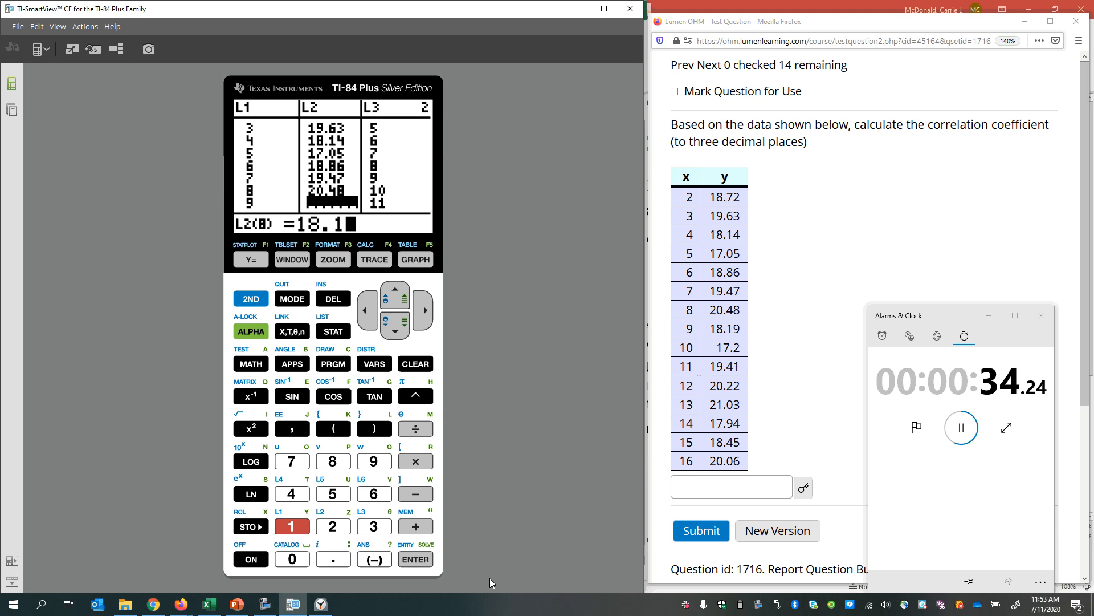
key(Return)
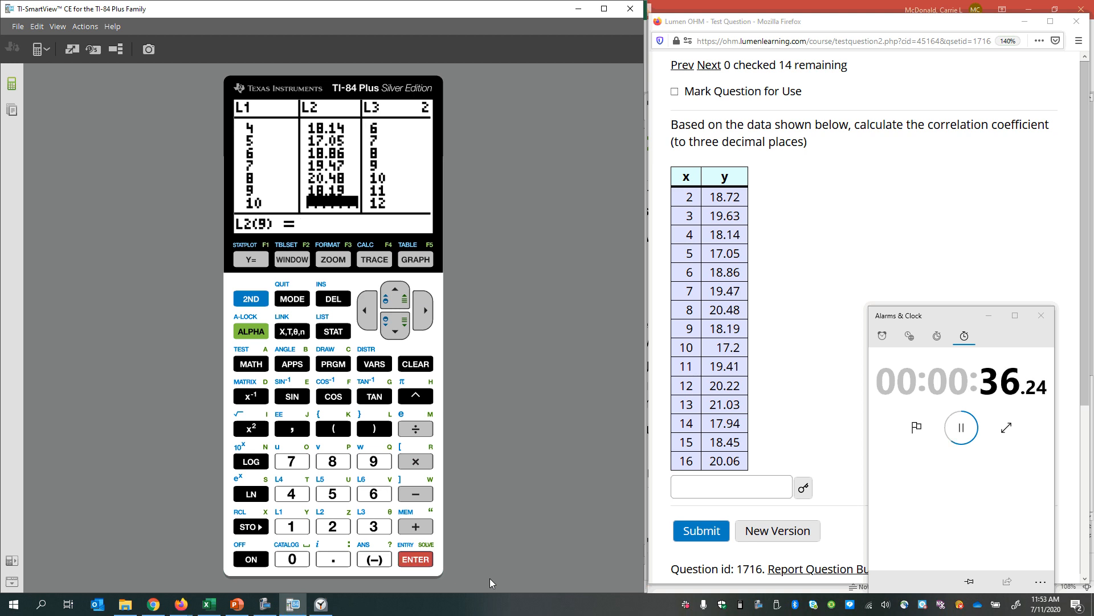
text(17.2)
key(Return)
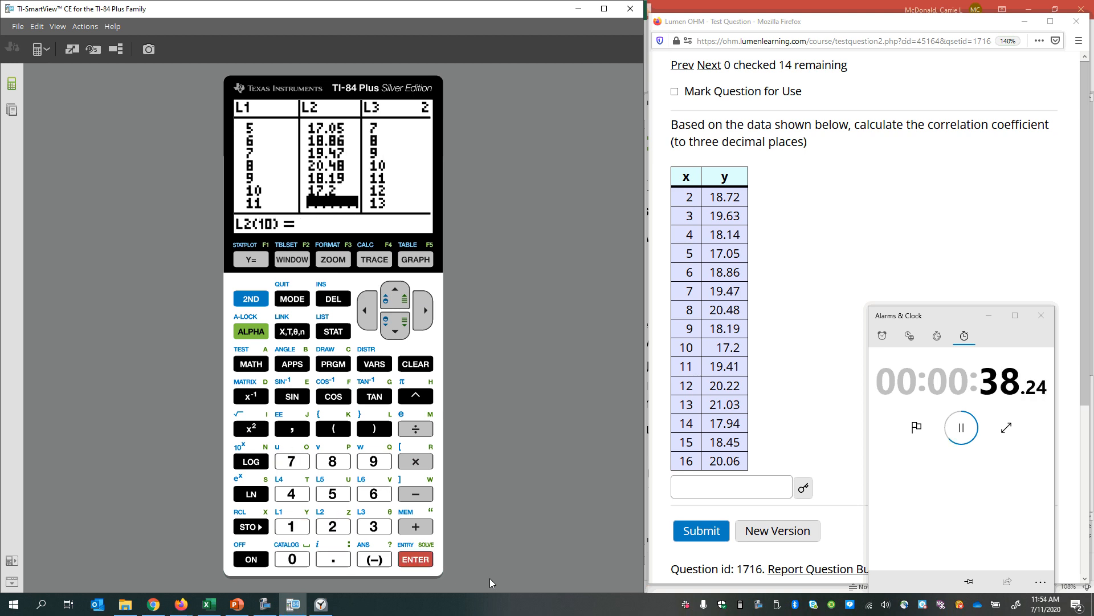
text(19.41)
key(Return)
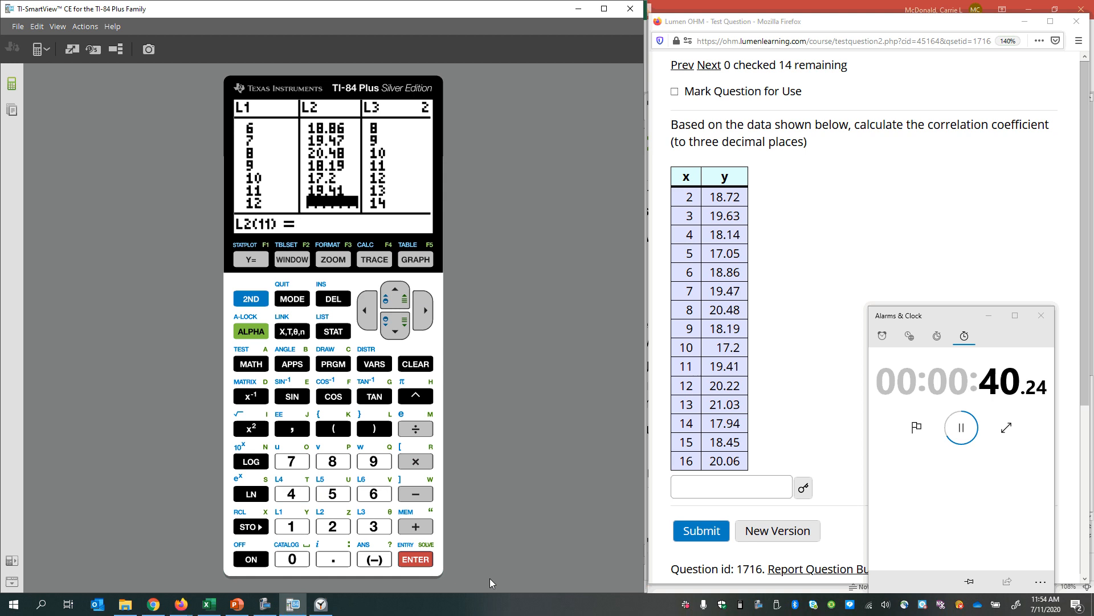
text(2.22)
key(Return)
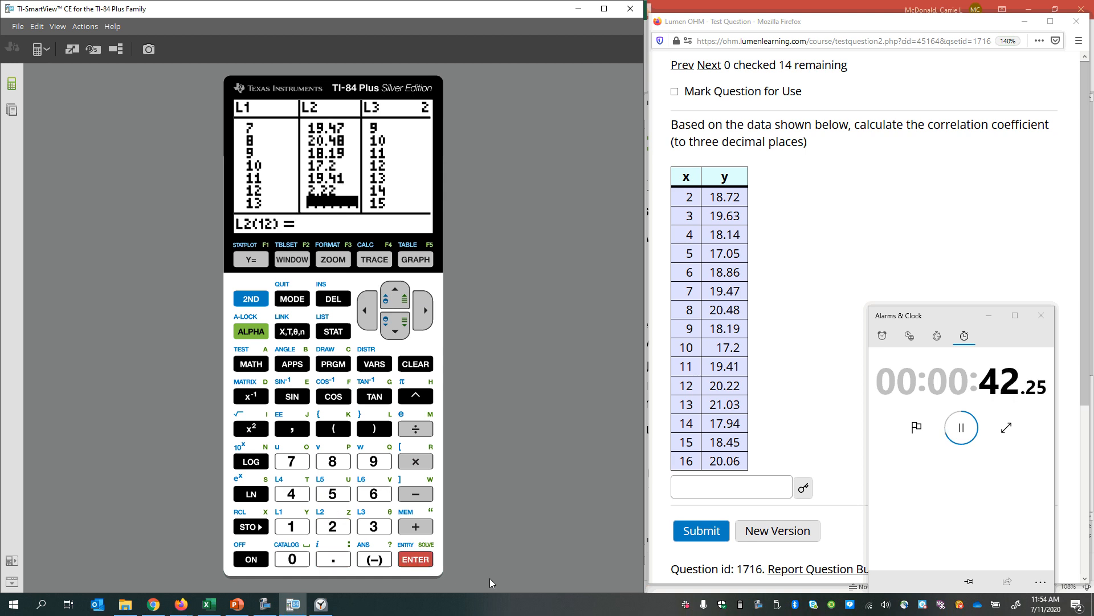
text(21.03)
key(Return)
text(17.94)
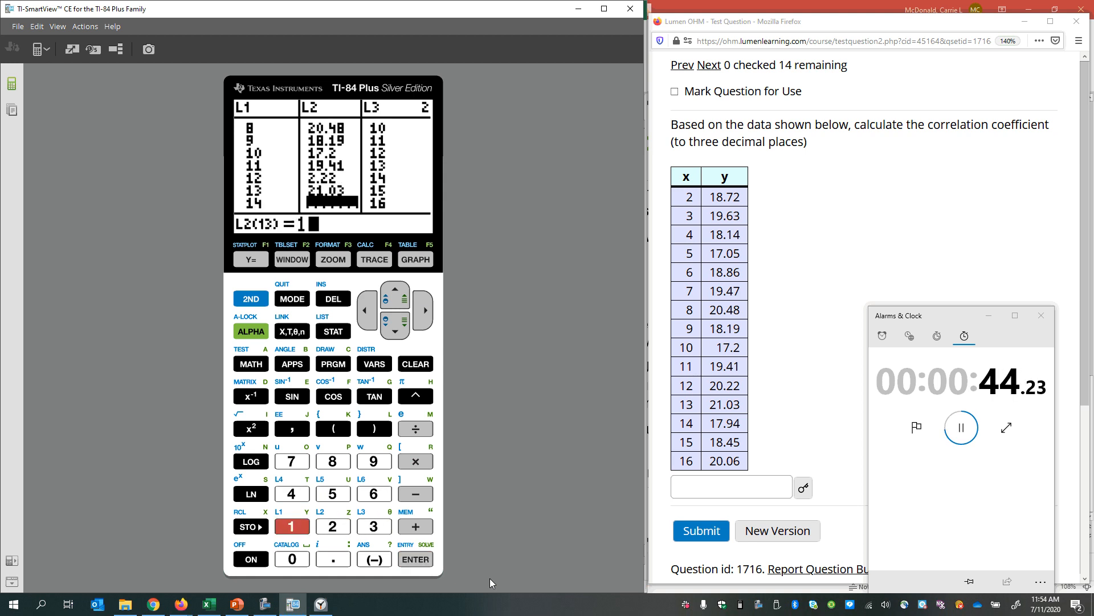
key(Return)
text(18.45)
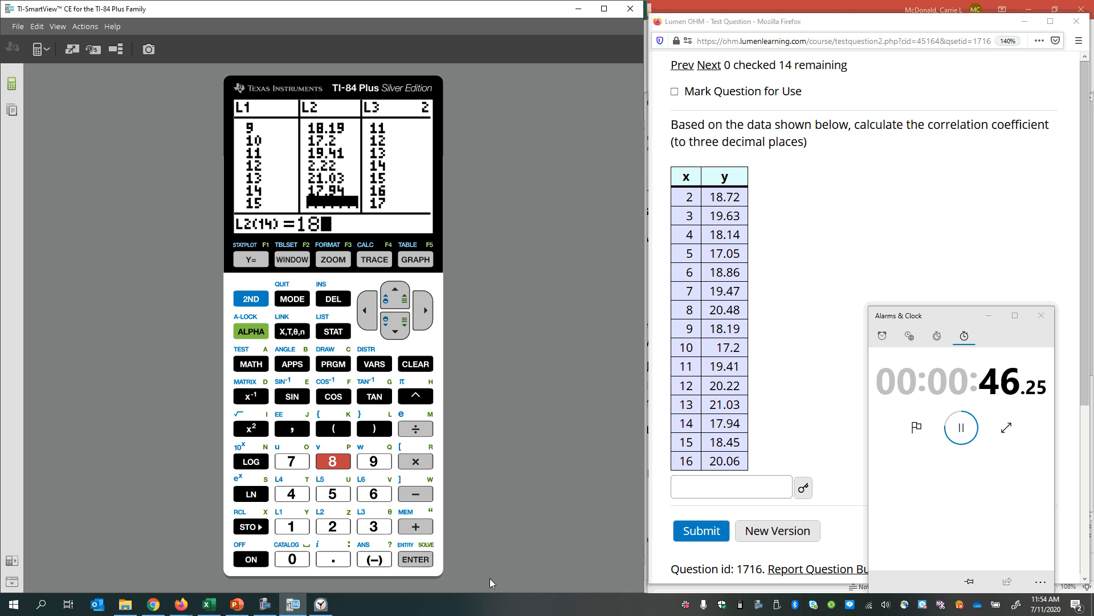
key(Return)
text(20.16)
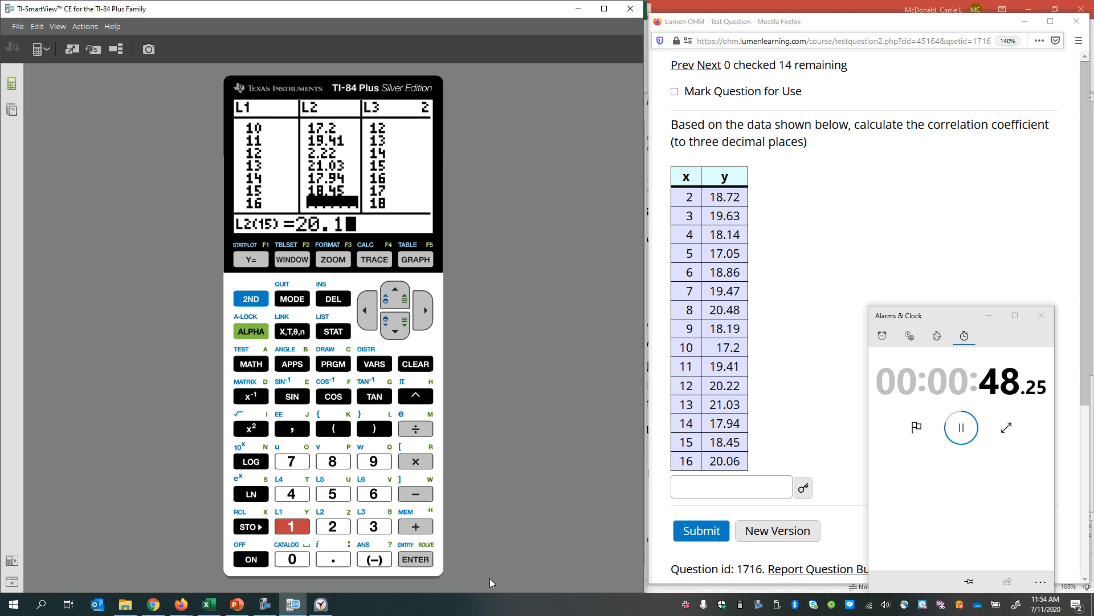
key(Return)
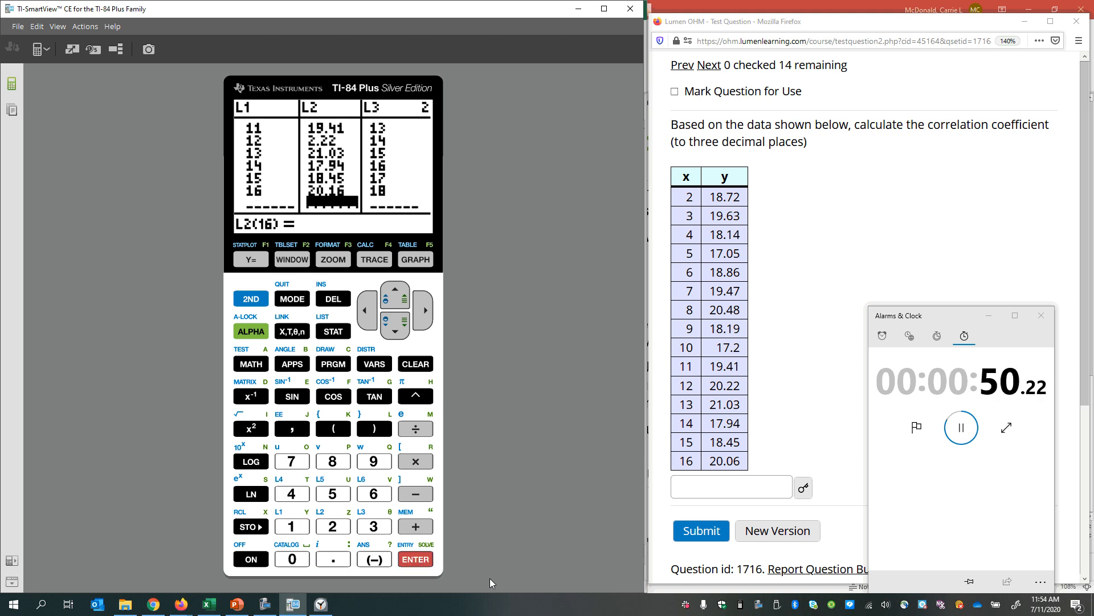
Step: Return to the start of list L1 and check its entries one by one against the question's x column
key(Up)
key(Up)
key(Up)
key(Up)
key(Up)
key(Up)
key(Up)
key(Up)
key(Up)
key(Up)
key(Up)
key(Up)
key(Up)
key(Up)
key(Up)
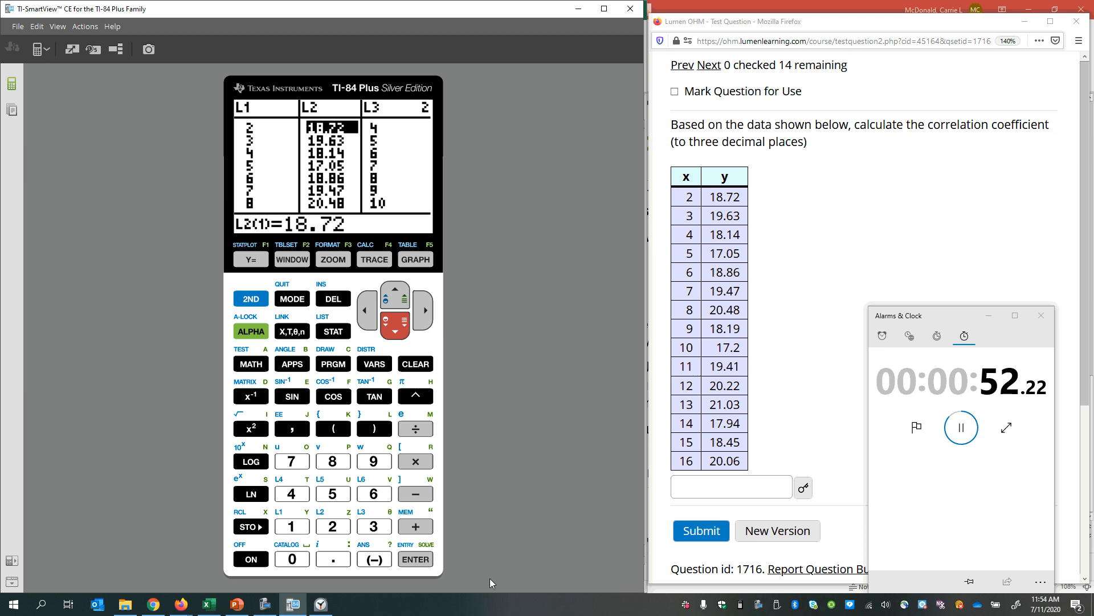
key(Left)
key(Up)
key(Down)
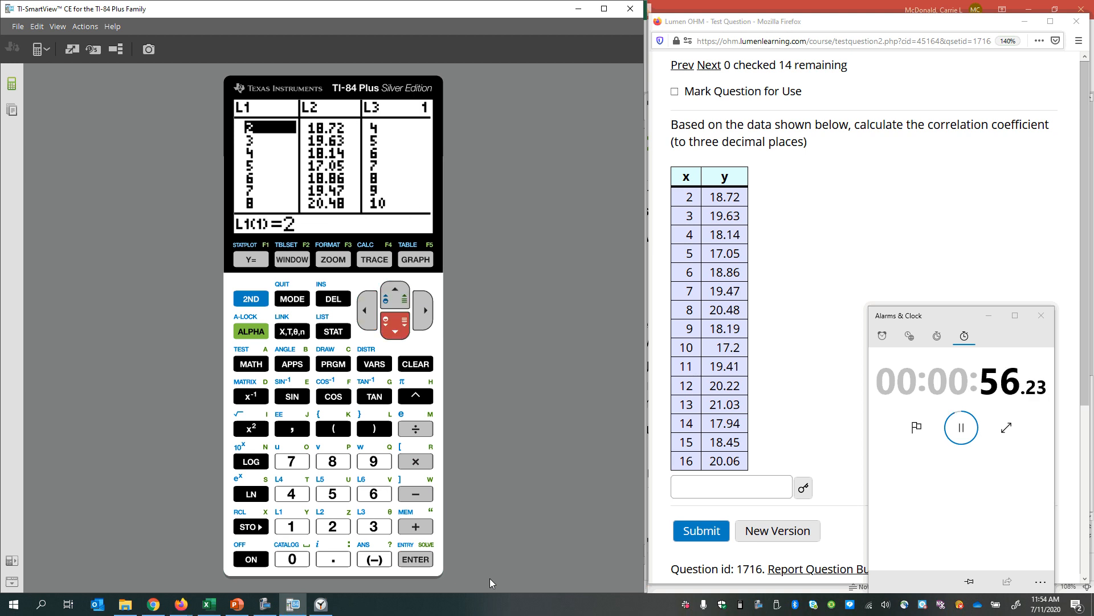
key(Down)
key(Down)
key(Down)
key(Down)
key(Down)
key(Down)
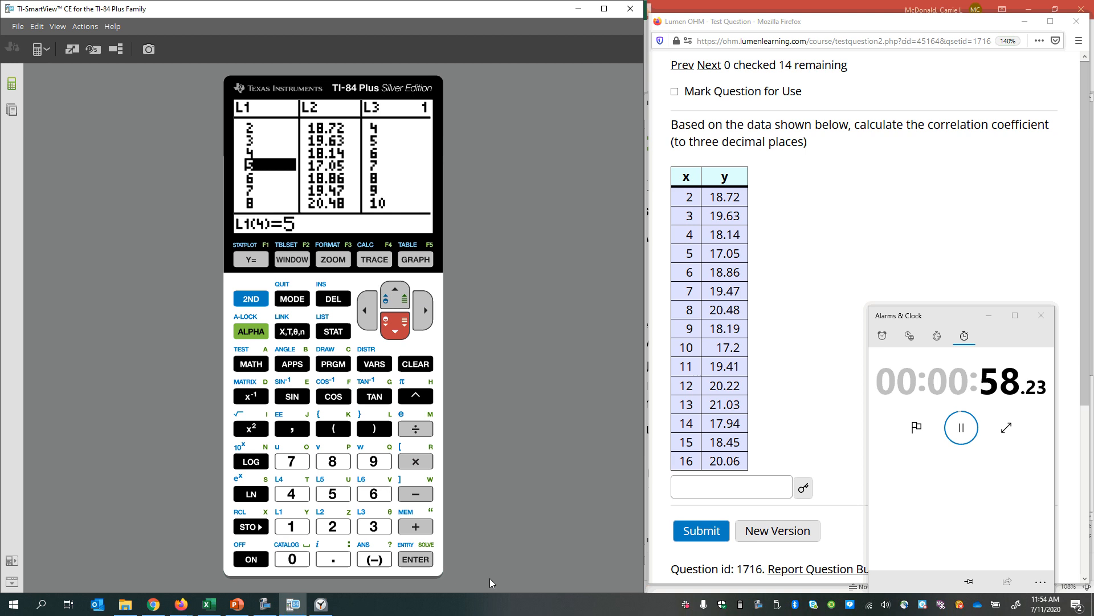
key(Down)
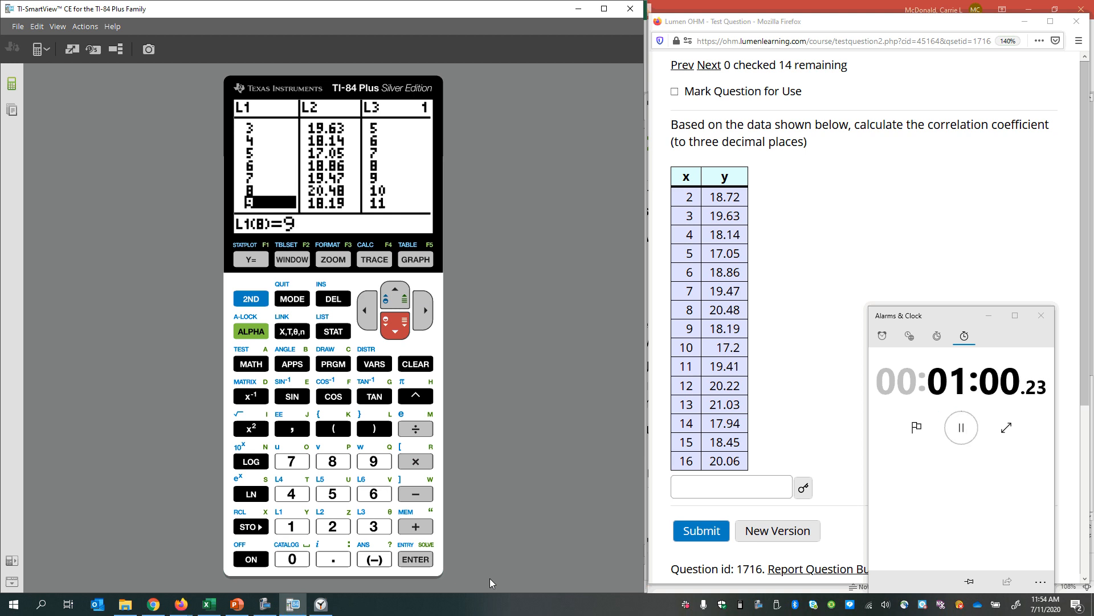
key(Down)
key(Down)
key(Down)
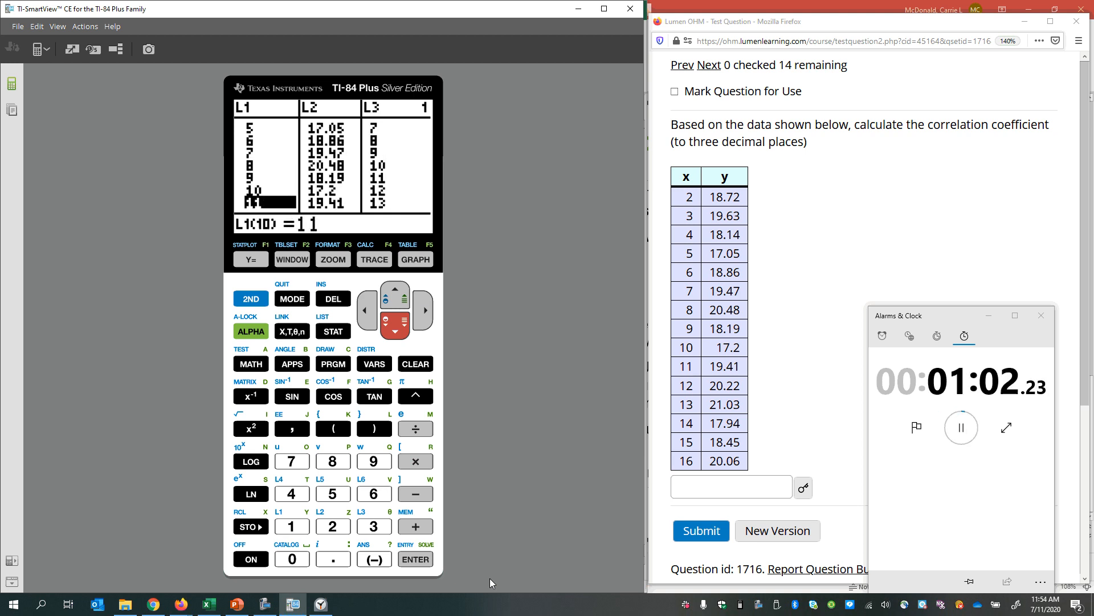
key(Down)
key(Down)
key(Down)
key(Down)
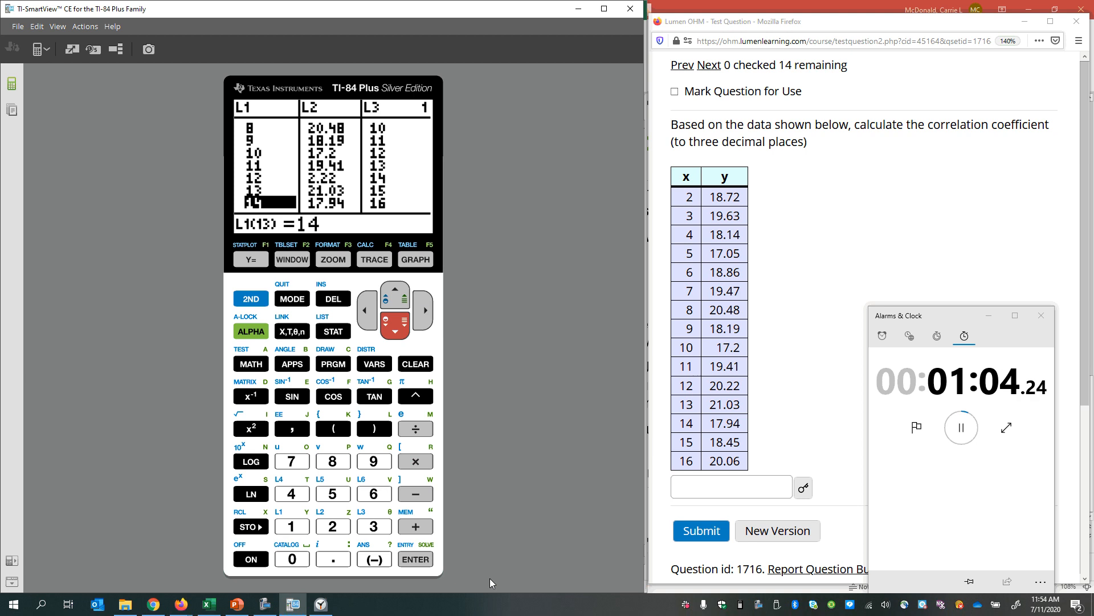
key(Down)
key(Down)
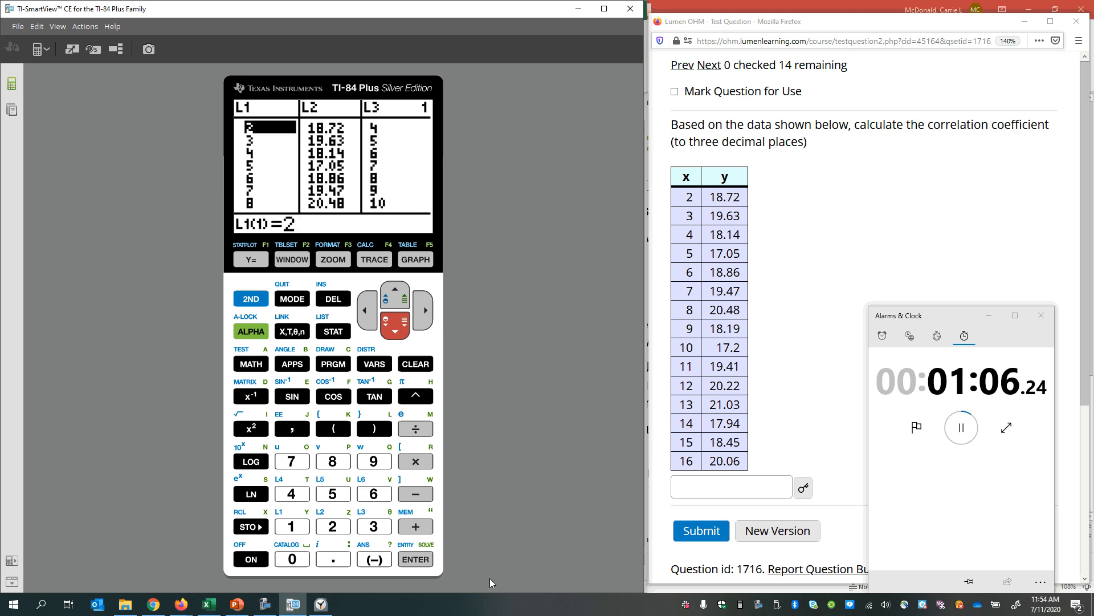
Step: Check the L2 entries against the question's y column and set the eleventh entry to 20.22
key(Right)
key(Down)
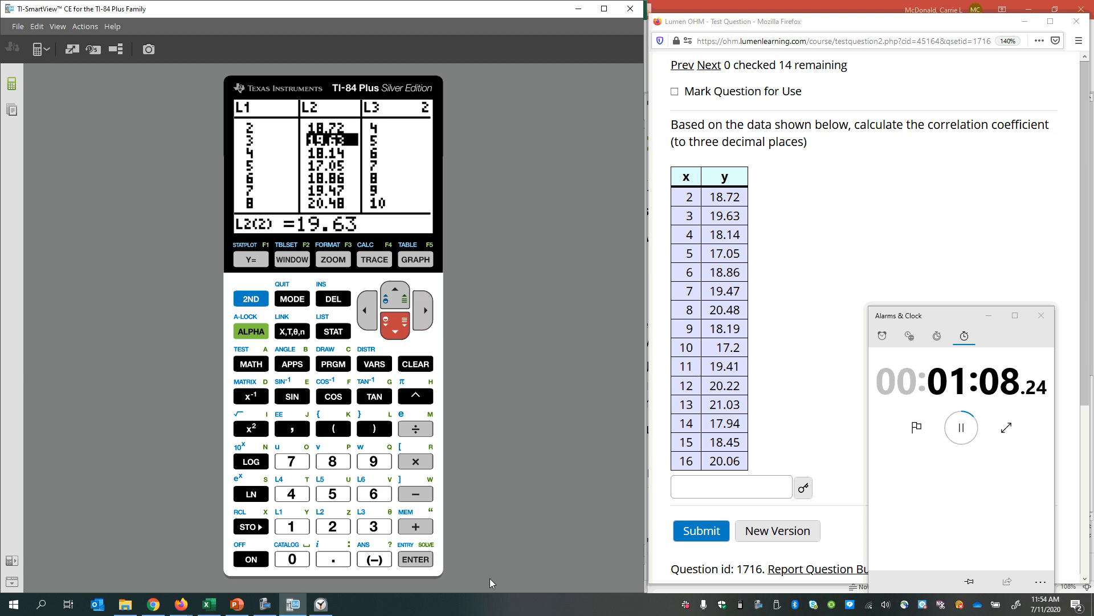
key(Down)
key(Down)
key(Down)
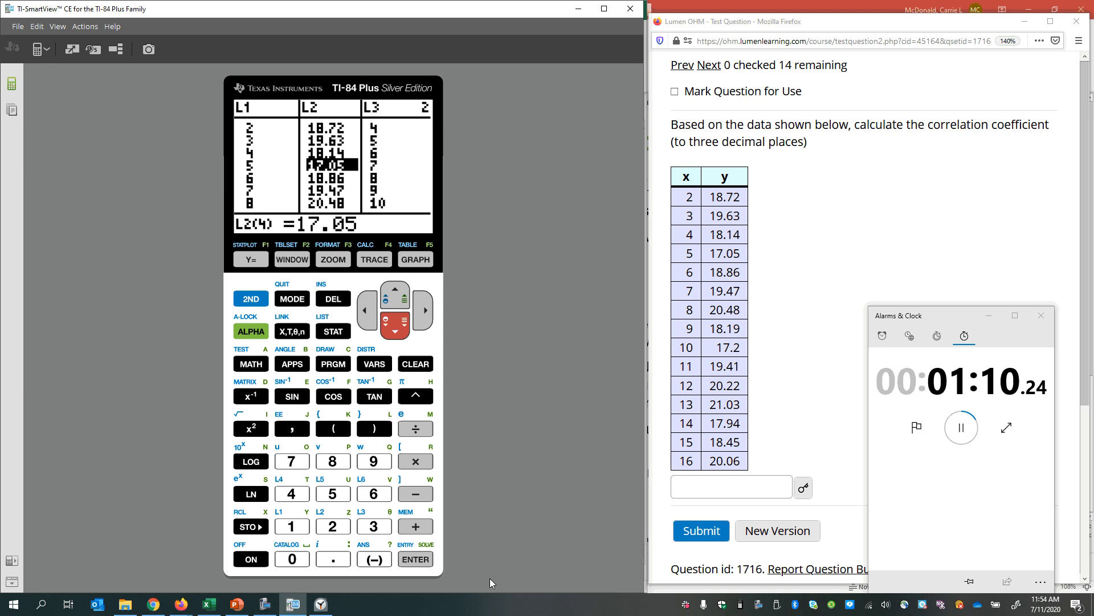
key(Down)
key(Down)
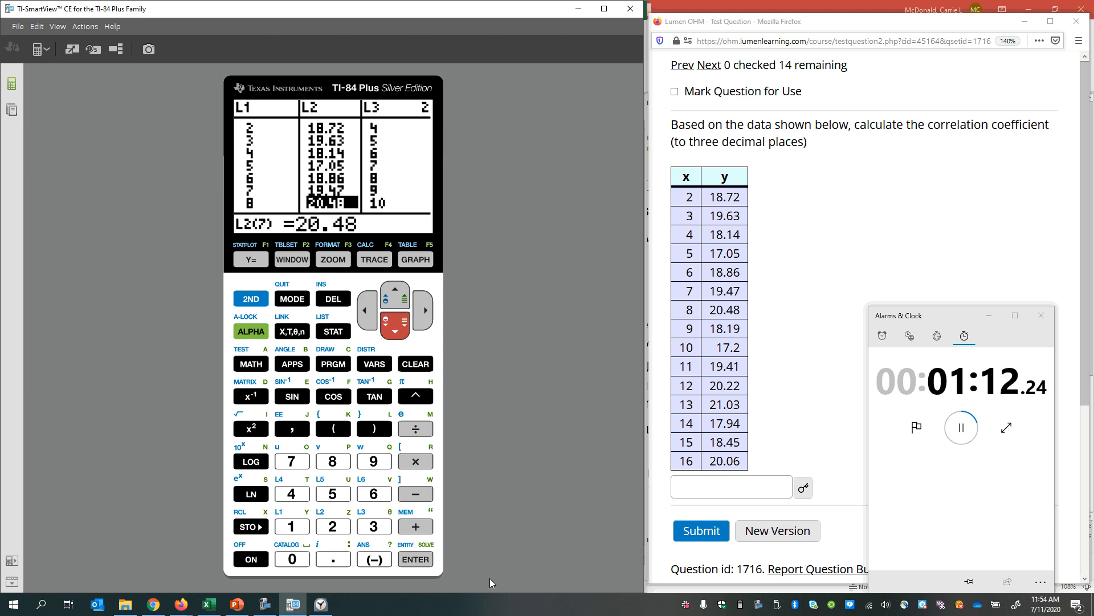
key(Down)
key(Down)
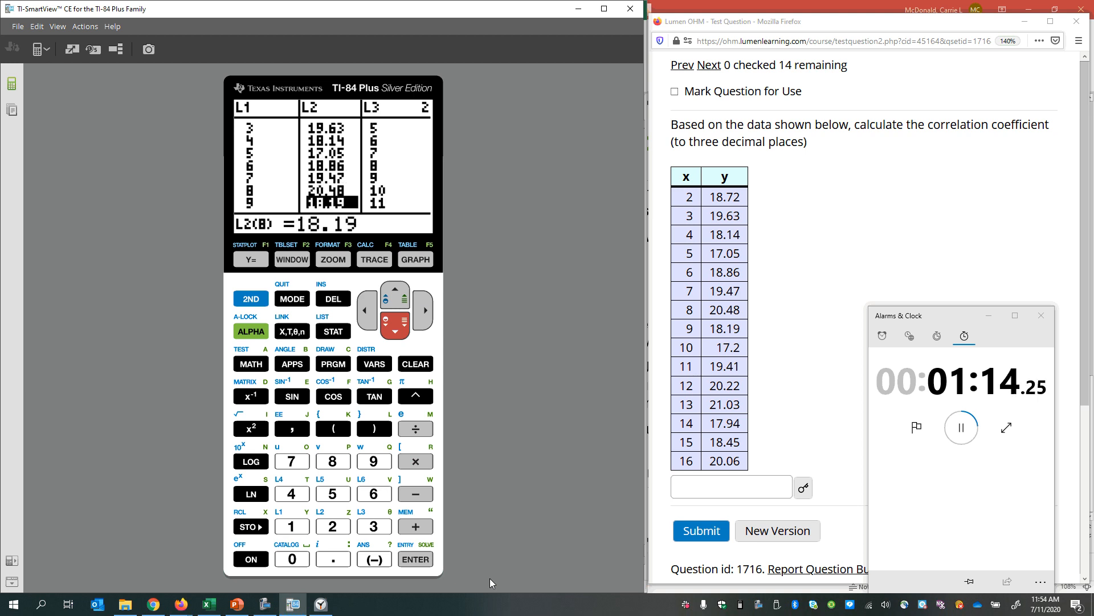
key(Down)
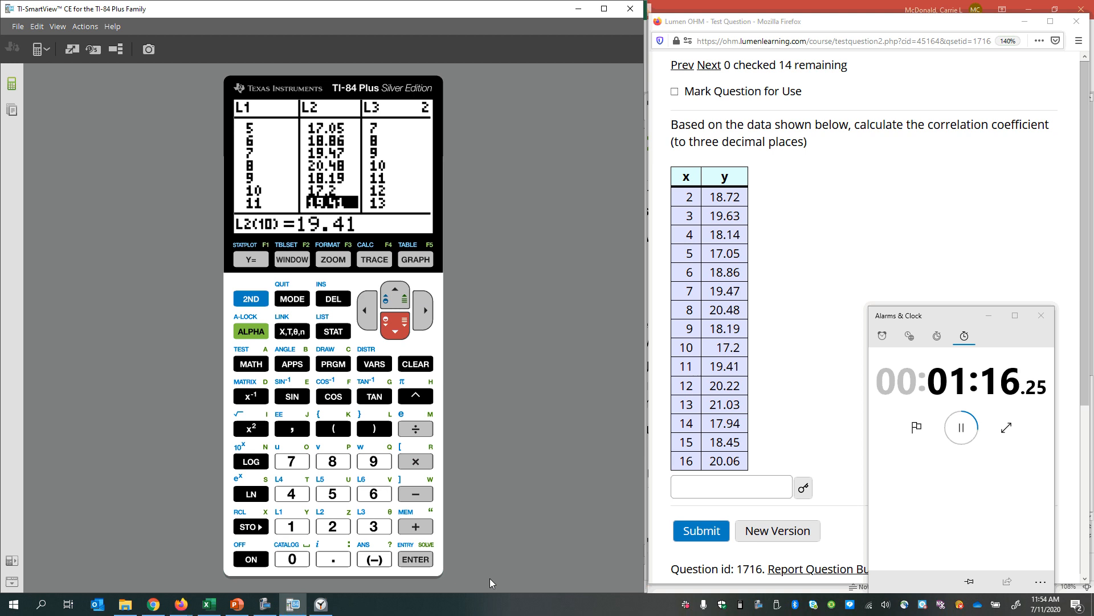
key(Down)
key(Down)
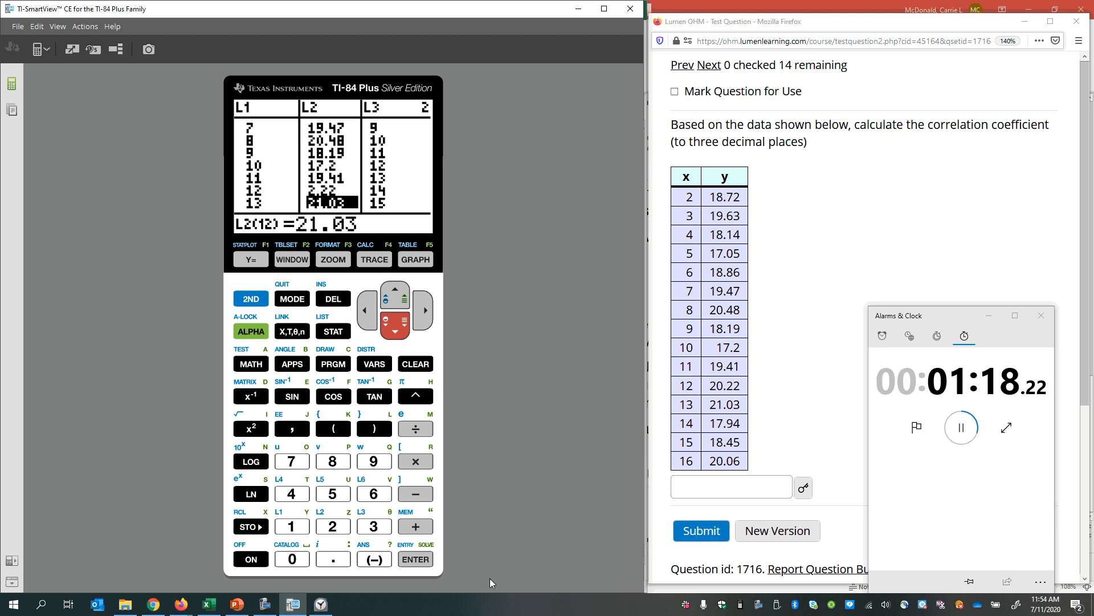
key(Up)
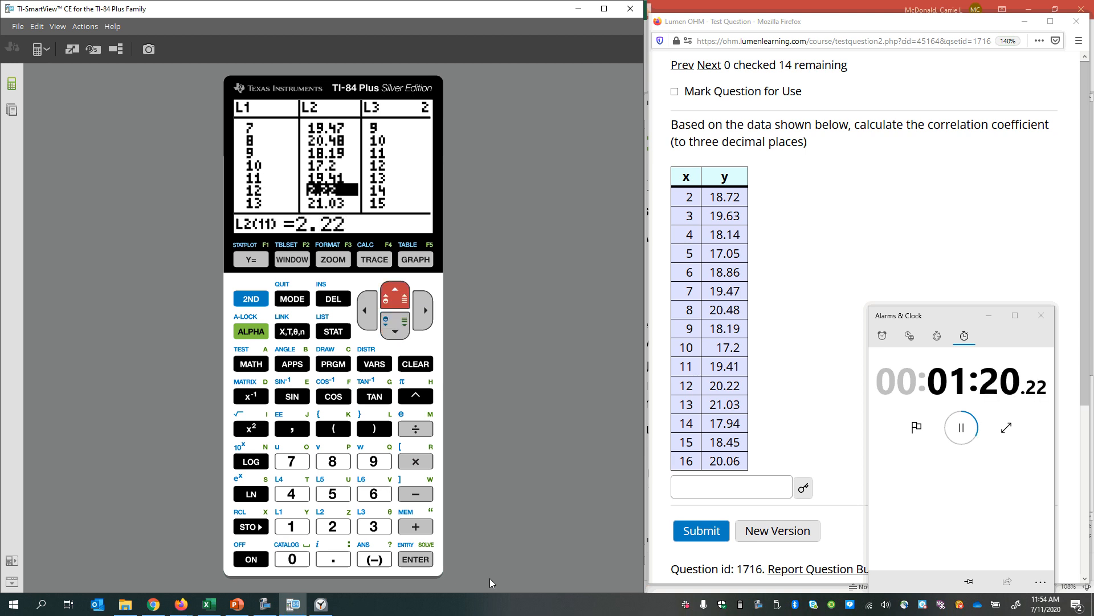
text(20.22)
key(Return)
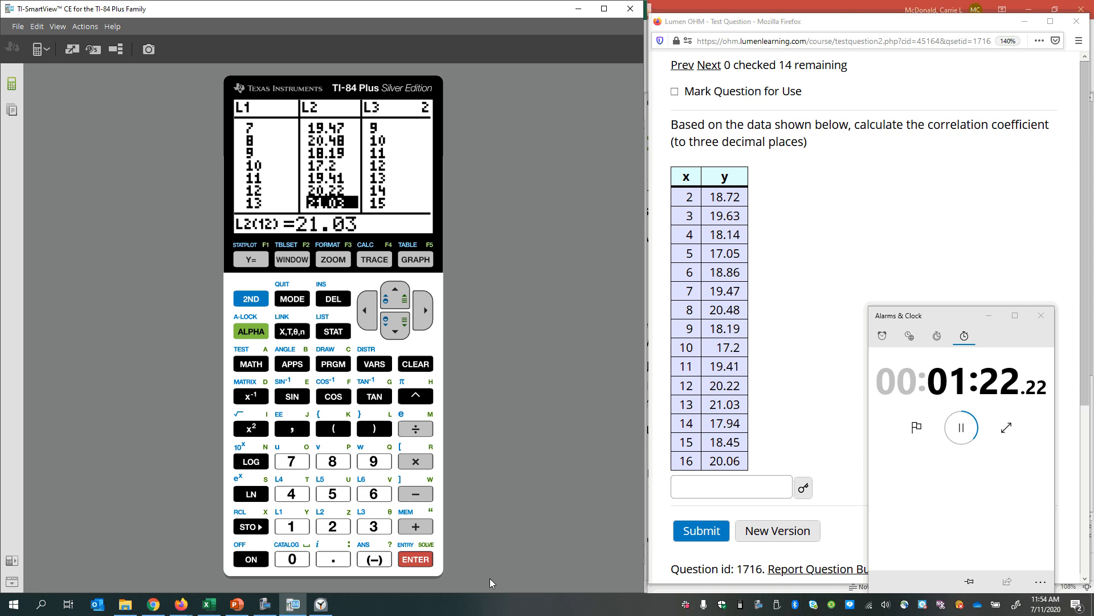
Step: Set the fifteenth entry of list L2 to 20.06 and pause the stopwatch
key(Down)
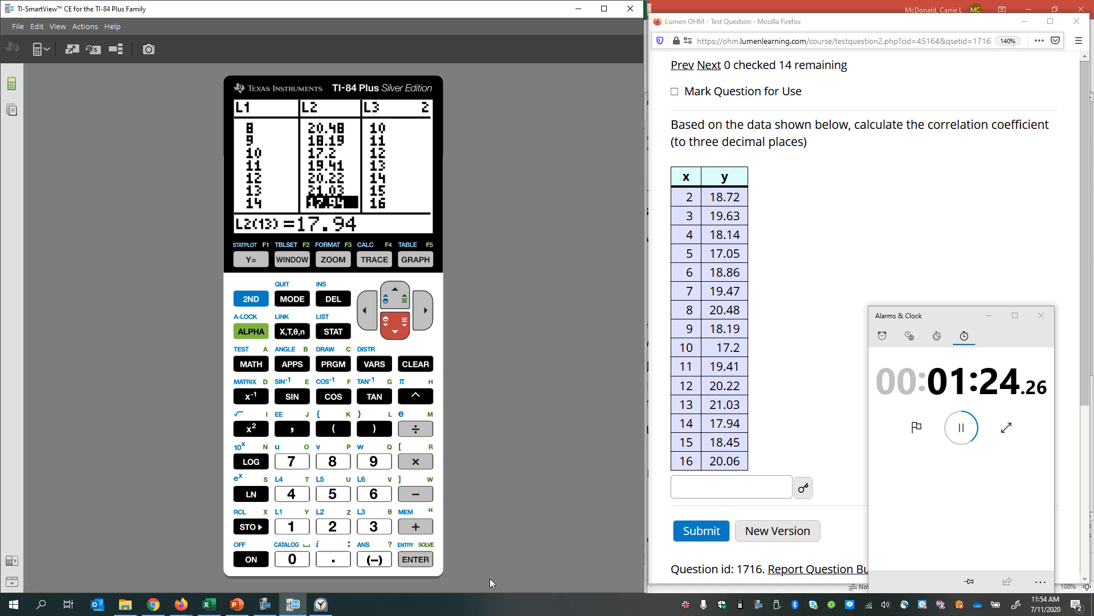
key(Down)
key(Down)
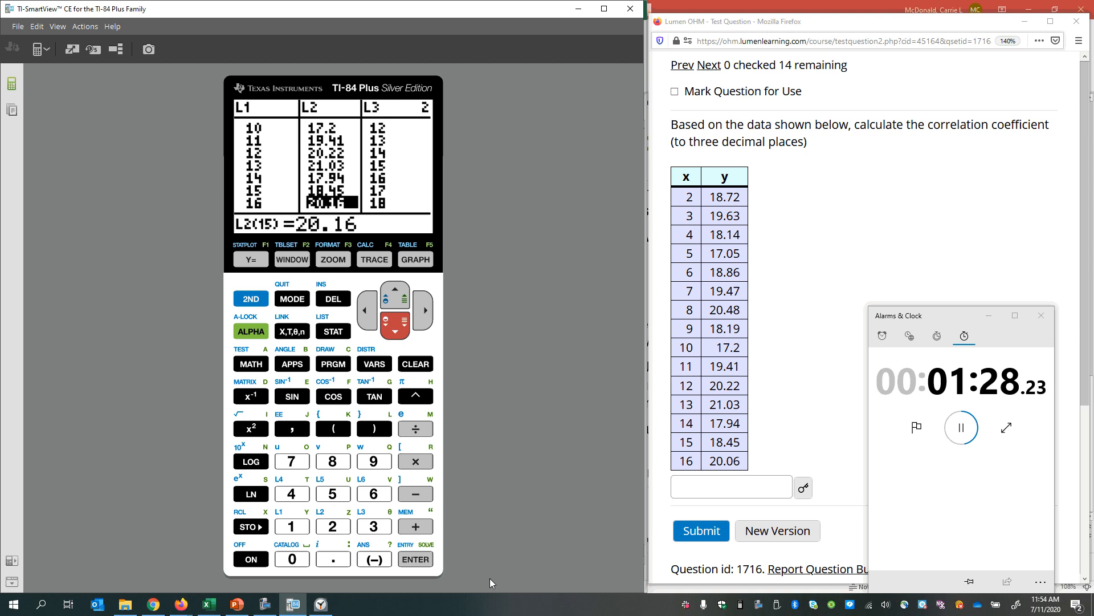
text(20.06)
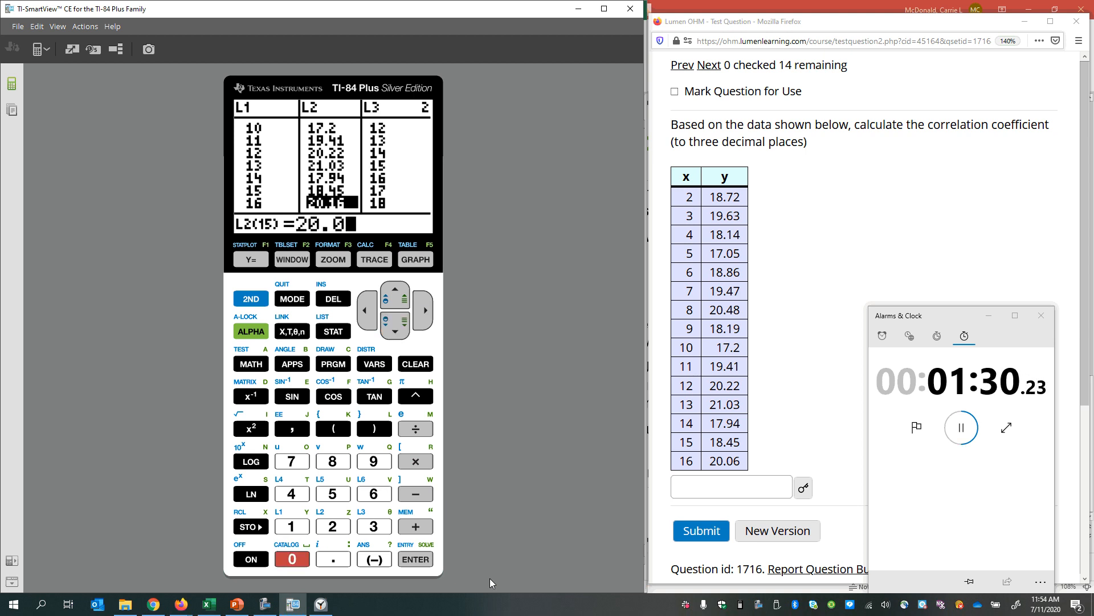
key(Return)
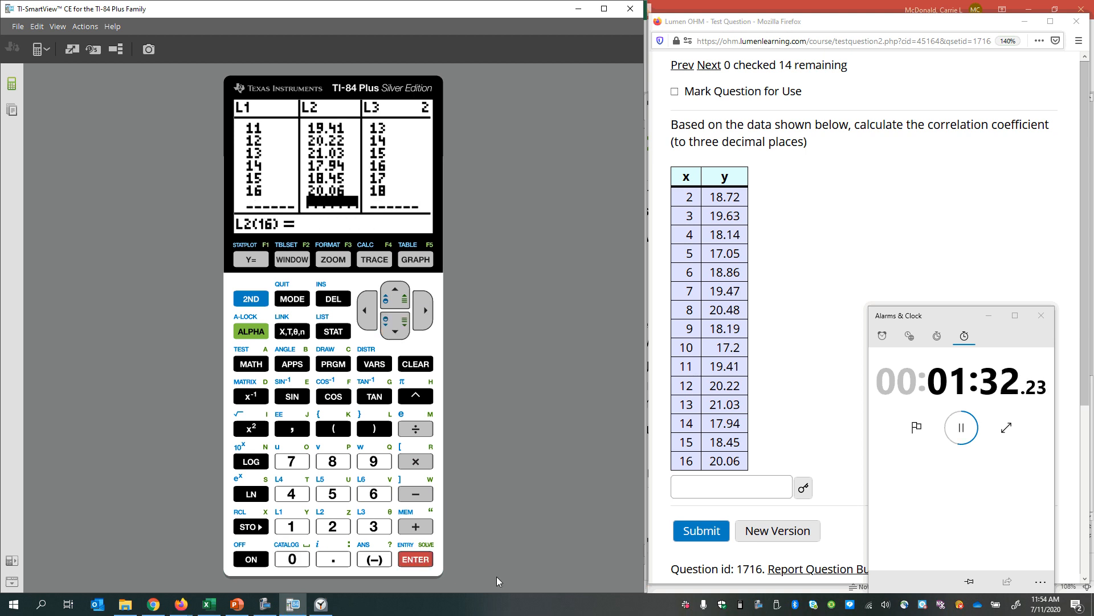
click(961, 432)
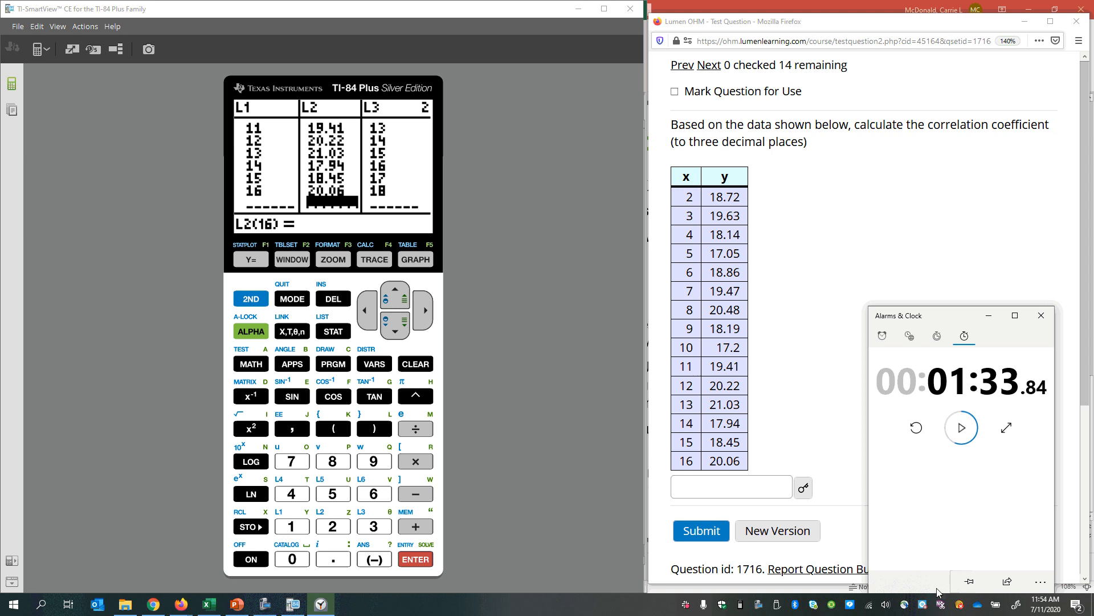